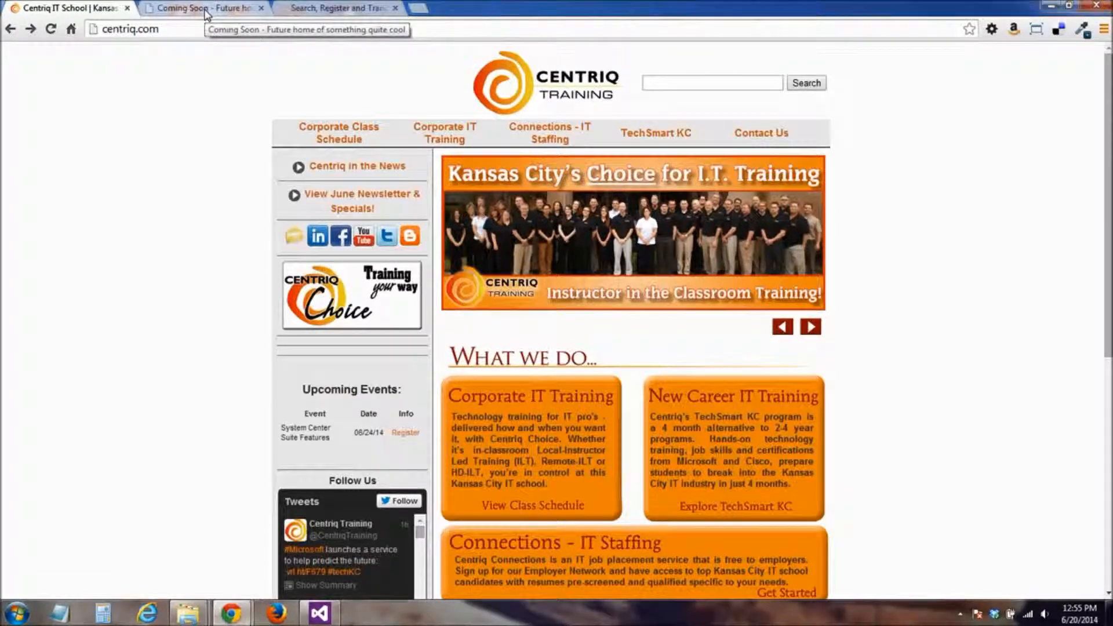
View the Coming Soon page in the web browser
{"action": "left_click", "coordinate": [206, 11]}
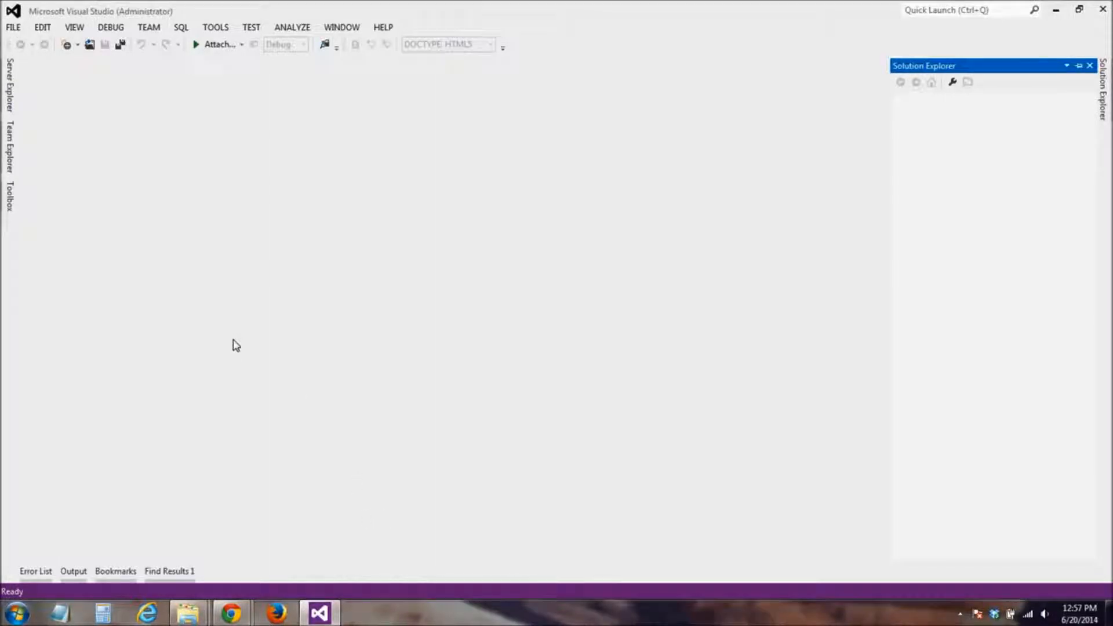
Switch to Visual Studio and open the PersonalV1 web site from the Visual Studio 2012\WebSites folder of the file system
{"action": "left_click", "coordinate": [13, 27]}
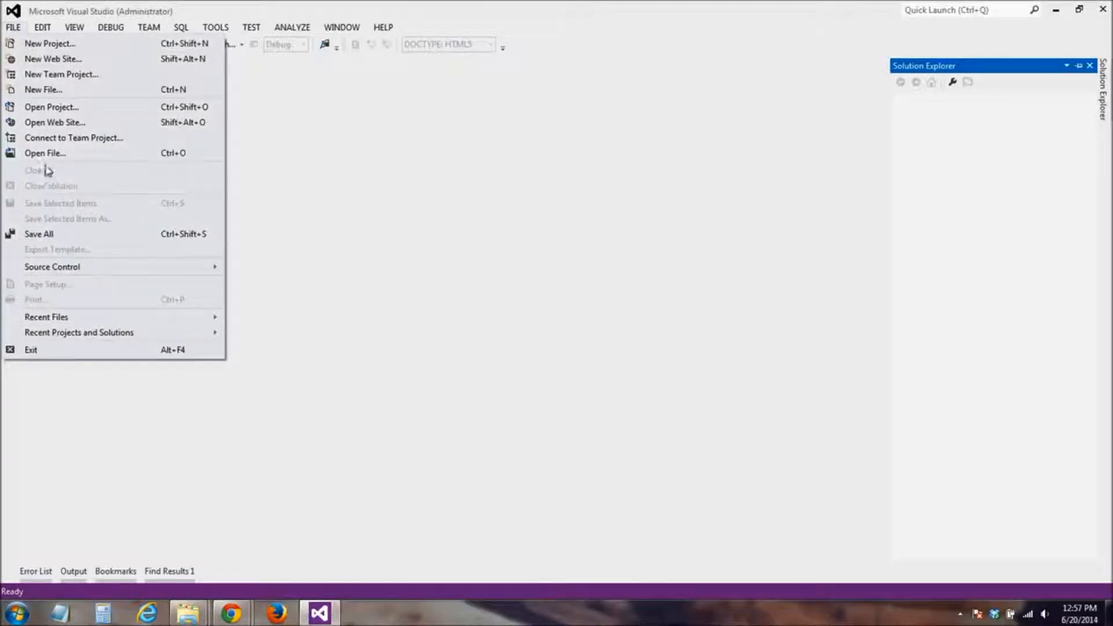
{"action": "left_click", "coordinate": [52, 122]}
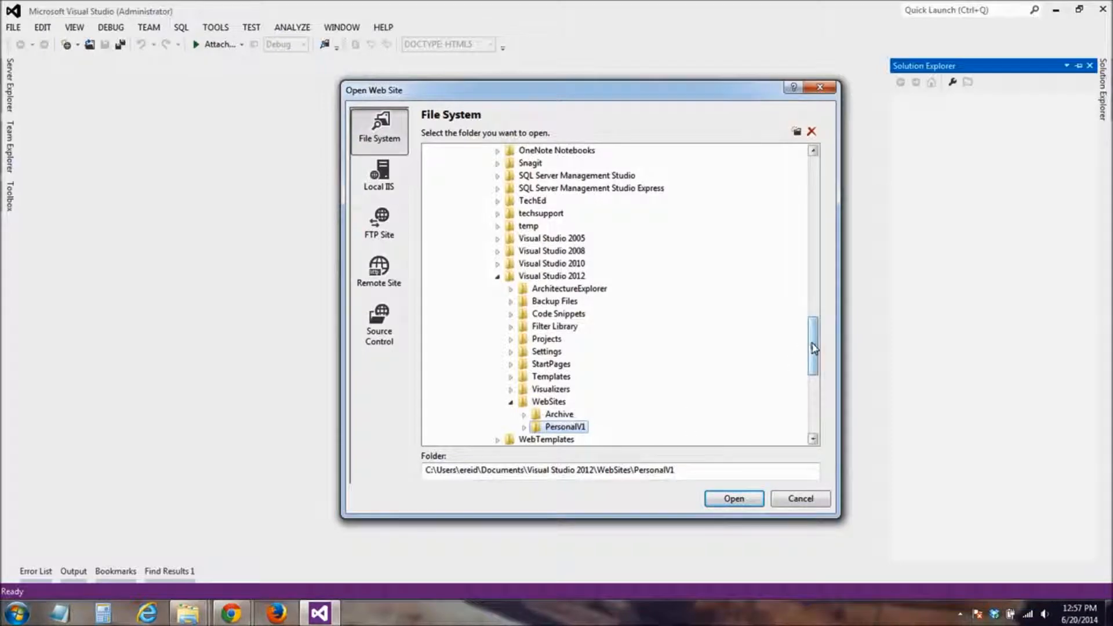
{"action": "left_click_drag", "start_coordinate": [814, 349], "coordinate": [814, 354]}
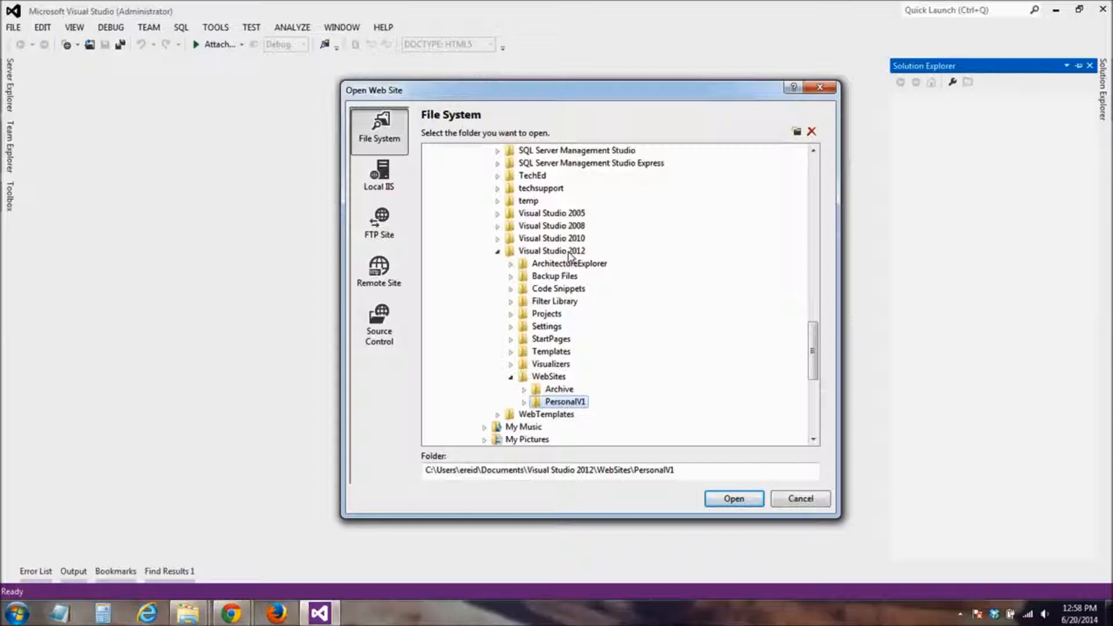
{"action": "mouse_move", "coordinate": [813, 367]}
{"action": "left_mouse_down"}
{"action": "mouse_move", "coordinate": [813, 246]}
{"action": "mouse_move", "coordinate": [816, 380]}
{"action": "left_mouse_up"}
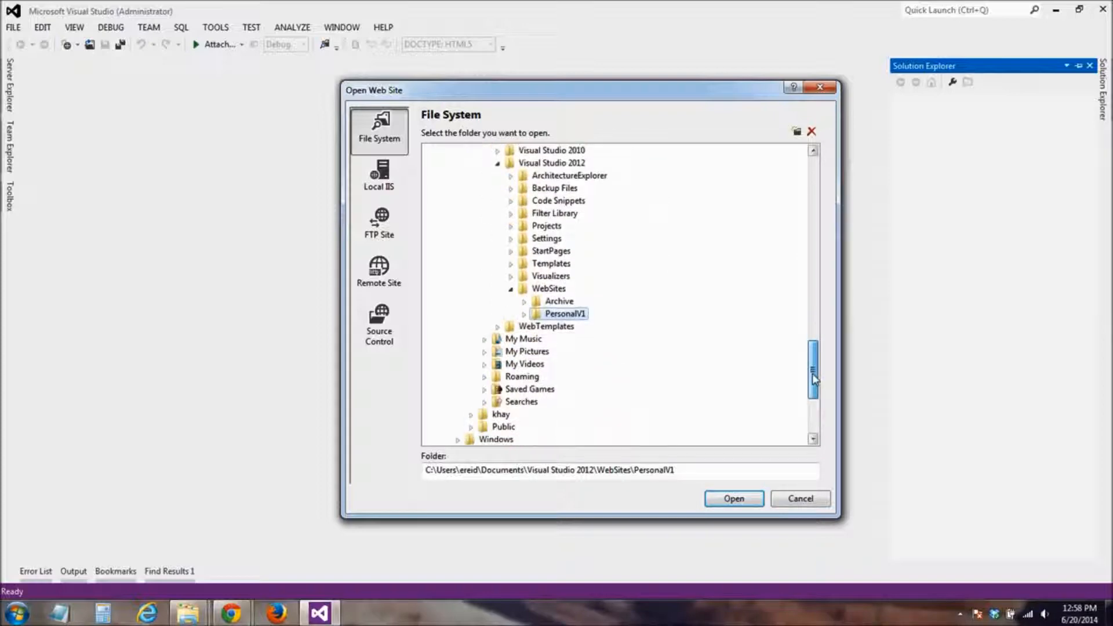
{"action": "left_click", "coordinate": [525, 314]}
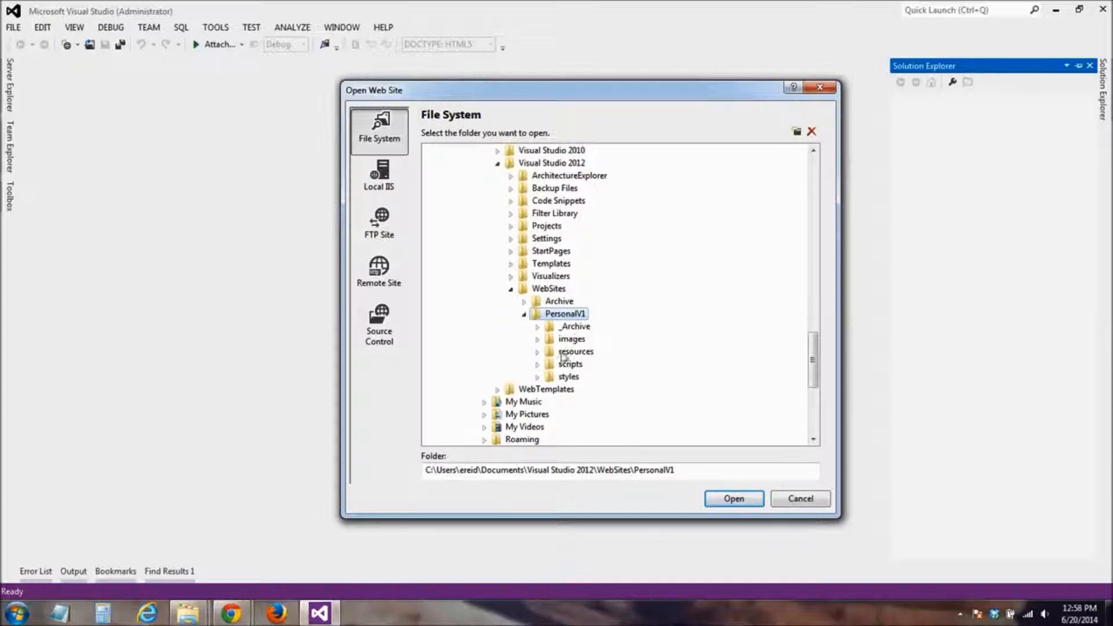
{"action": "left_click", "coordinate": [734, 500]}
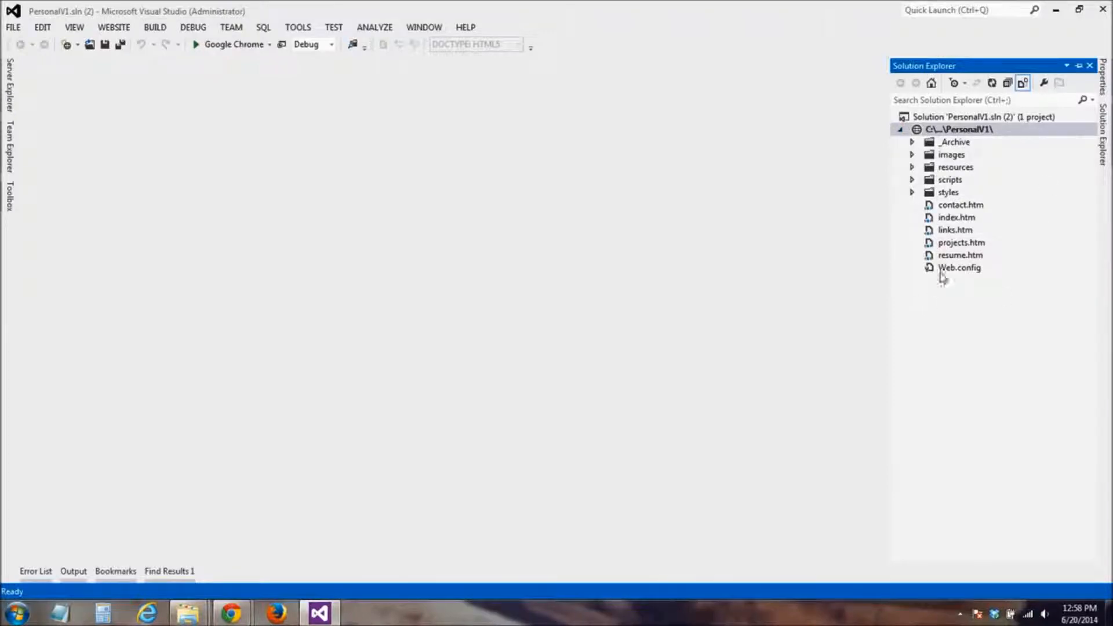
Review the source of index.htm and of the elegant-press.css stylesheet in the styles folder, closing each file after viewing
{"action": "double_click", "coordinate": [955, 217]}
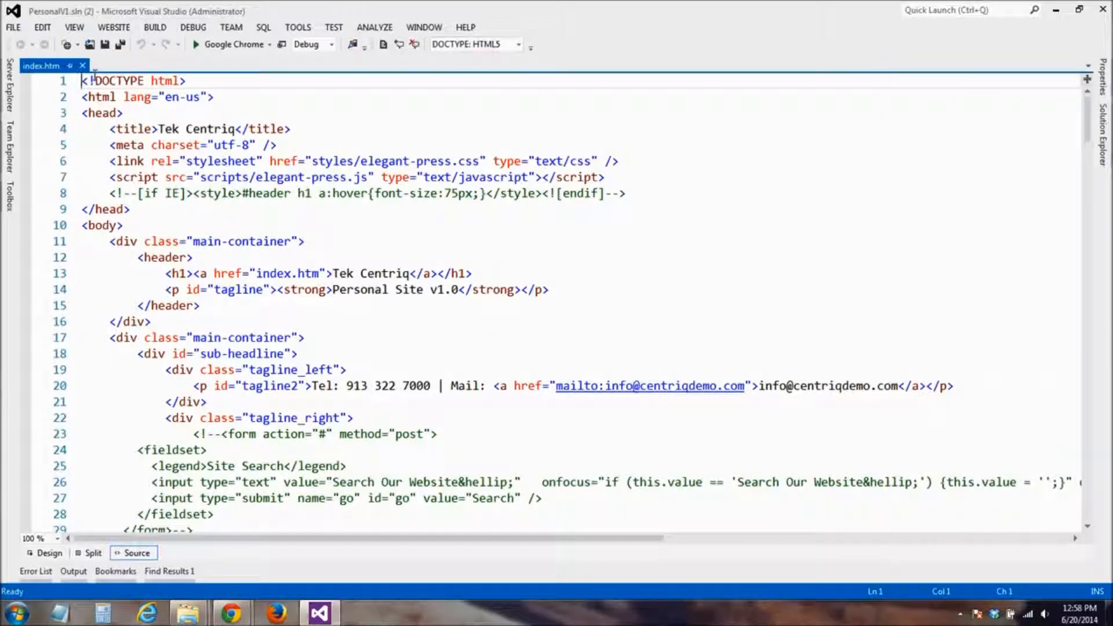
{"action": "left_click", "coordinate": [82, 65]}
{"action": "mouse_move", "coordinate": [1103, 133]}
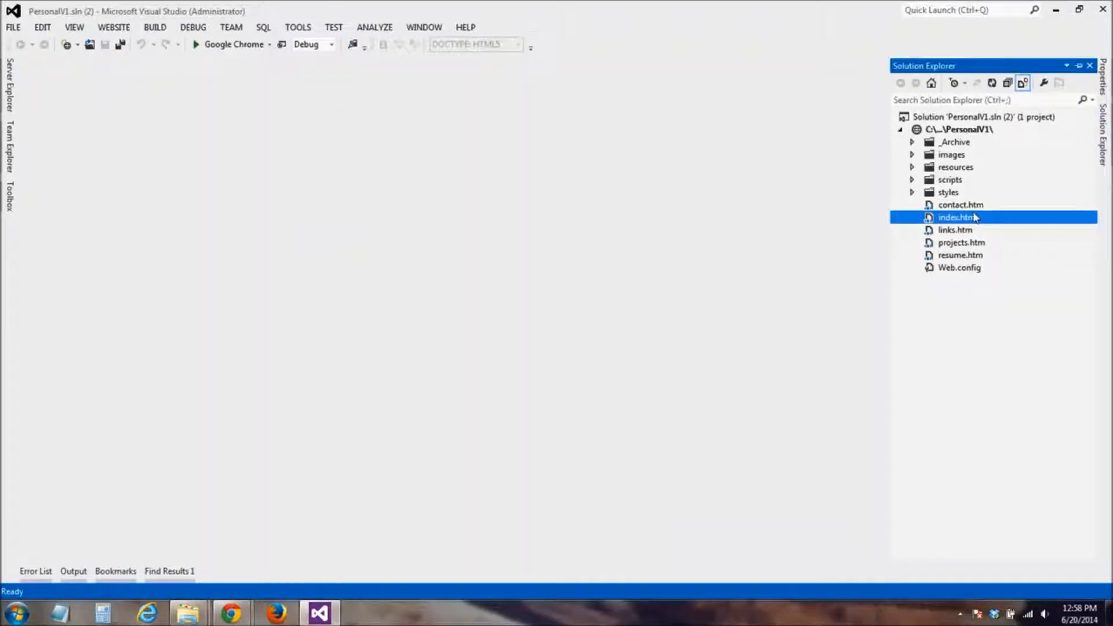
{"action": "left_click", "coordinate": [913, 192]}
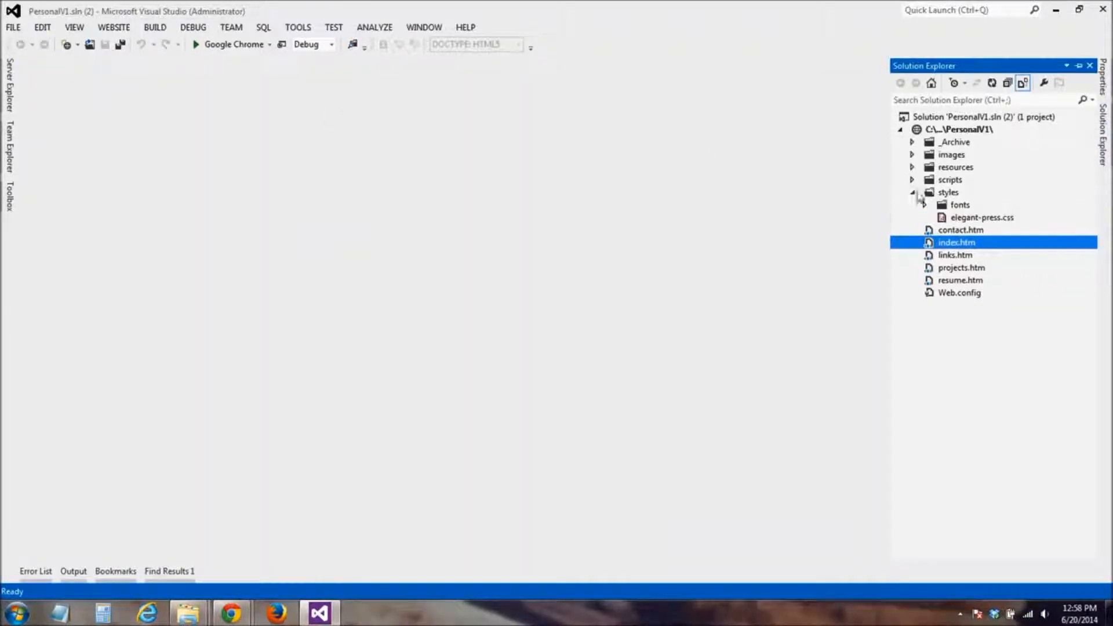
{"action": "double_click", "coordinate": [960, 218]}
{"action": "scroll", "coordinate": [422, 244], "scroll_direction": "down", "scroll_amount": 7}
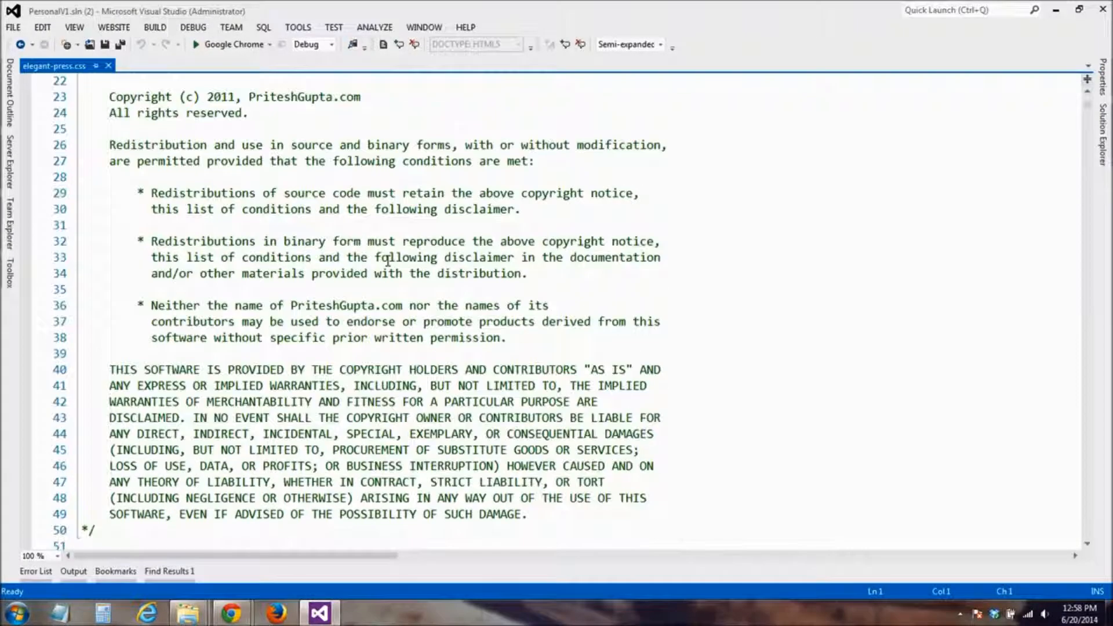
{"action": "scroll", "coordinate": [387, 261], "scroll_direction": "down", "scroll_amount": 7}
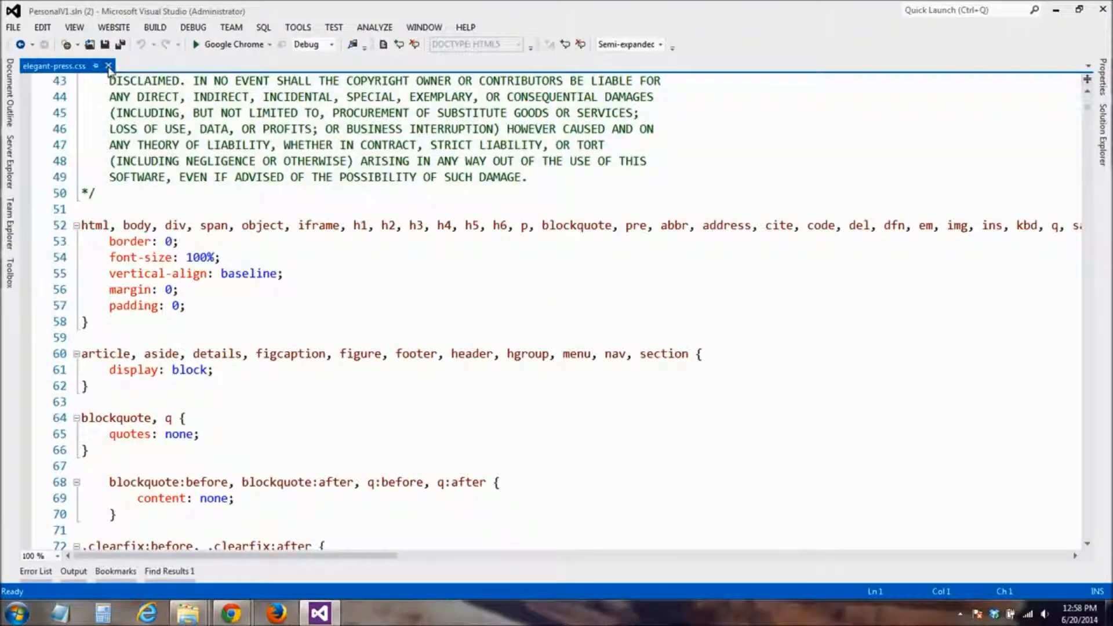
{"action": "left_click", "coordinate": [108, 67]}
Look into the origTemplate folder inside _Archive in the site's file tree, then collapse _Archive
{"action": "left_click", "coordinate": [1103, 134]}
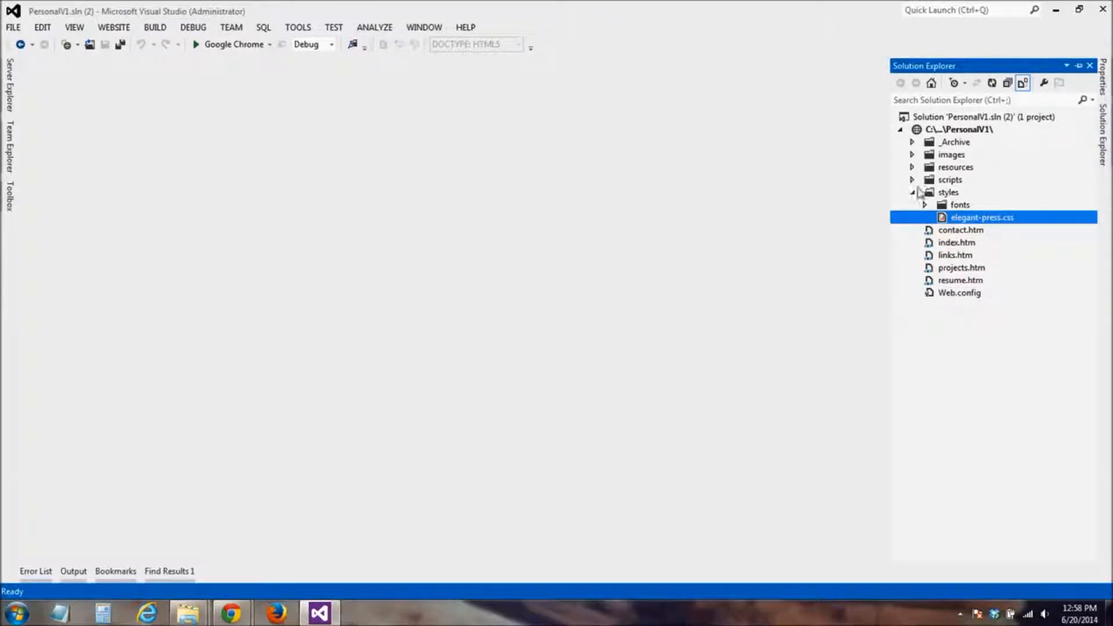
{"action": "left_click", "coordinate": [912, 142]}
{"action": "left_click", "coordinate": [925, 155]}
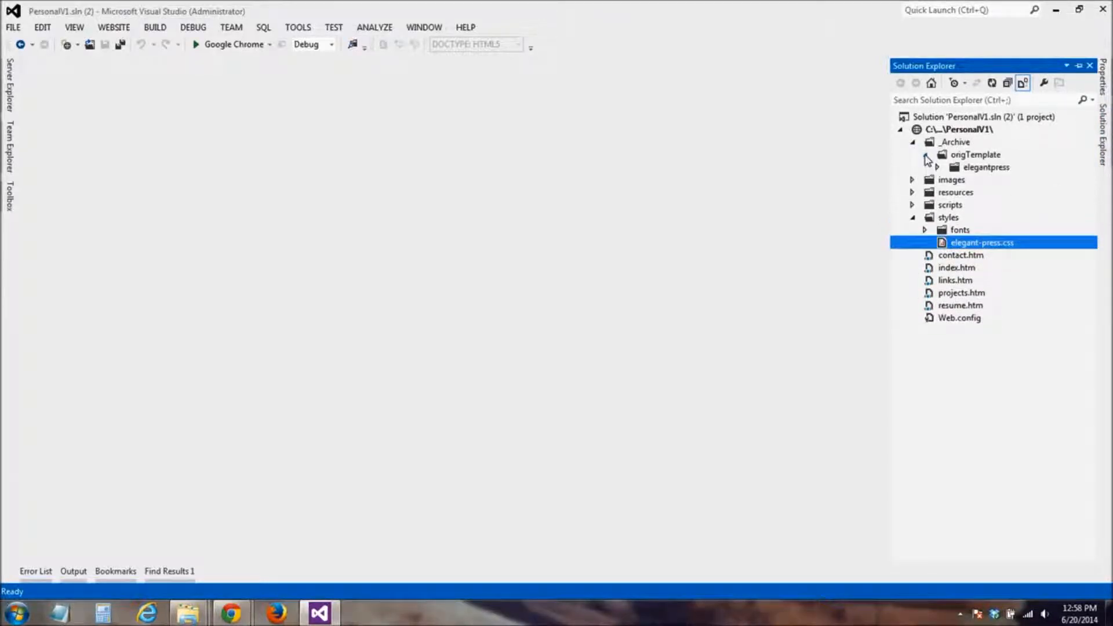
{"action": "left_click", "coordinate": [913, 142]}
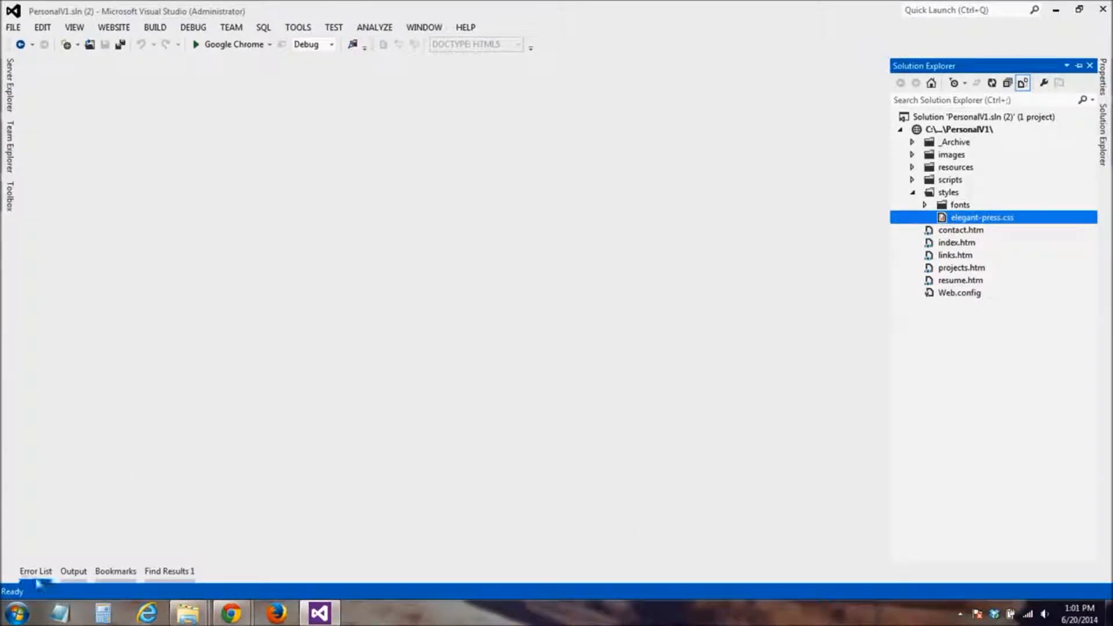
Launch FileZilla and open its Site Manager
{"action": "left_click", "coordinate": [15, 614]}
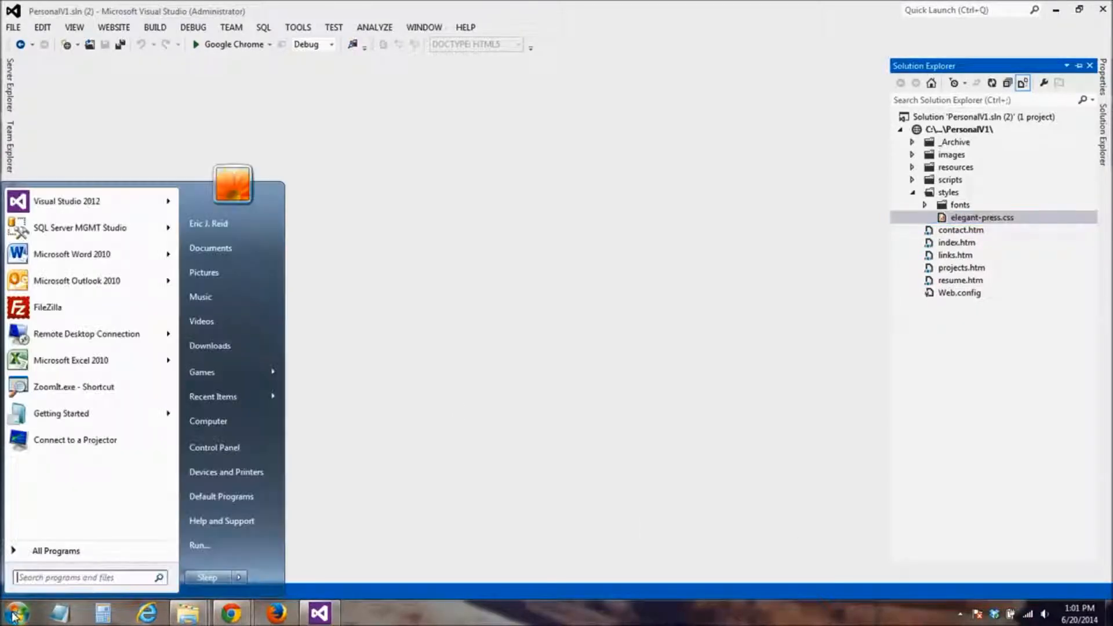
{"action": "left_click", "coordinate": [65, 308]}
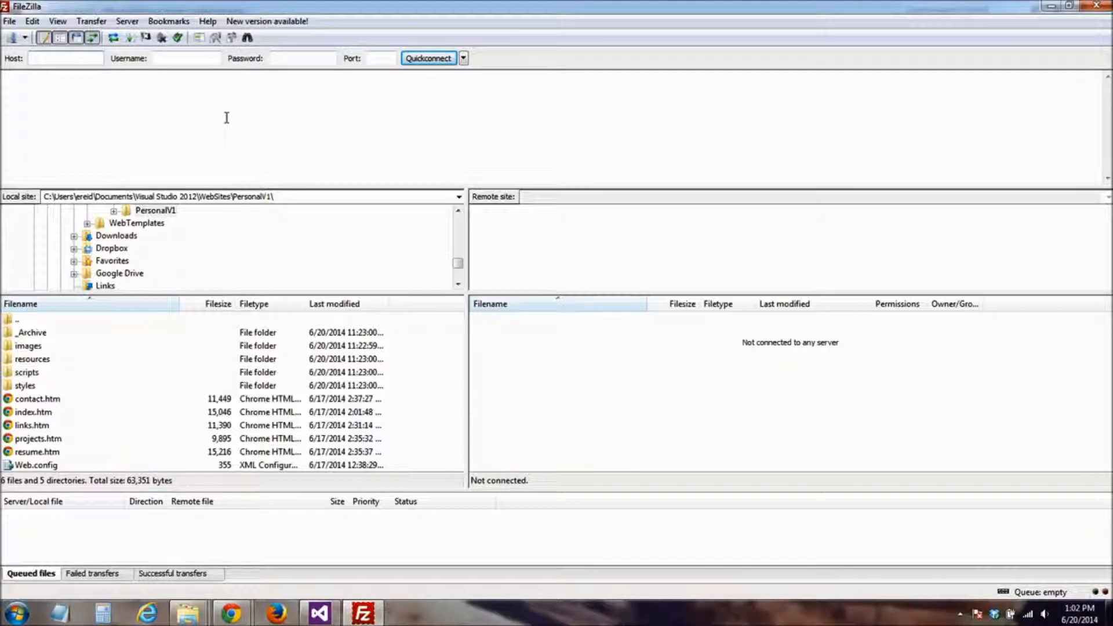
{"action": "left_click", "coordinate": [10, 21]}
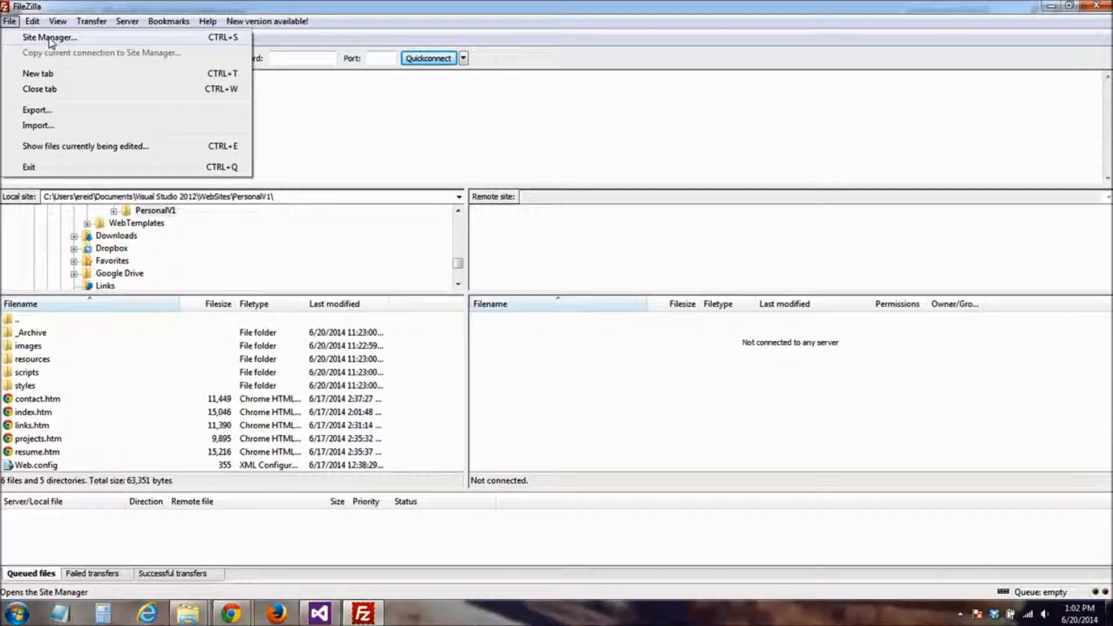
{"action": "left_click", "coordinate": [50, 38]}
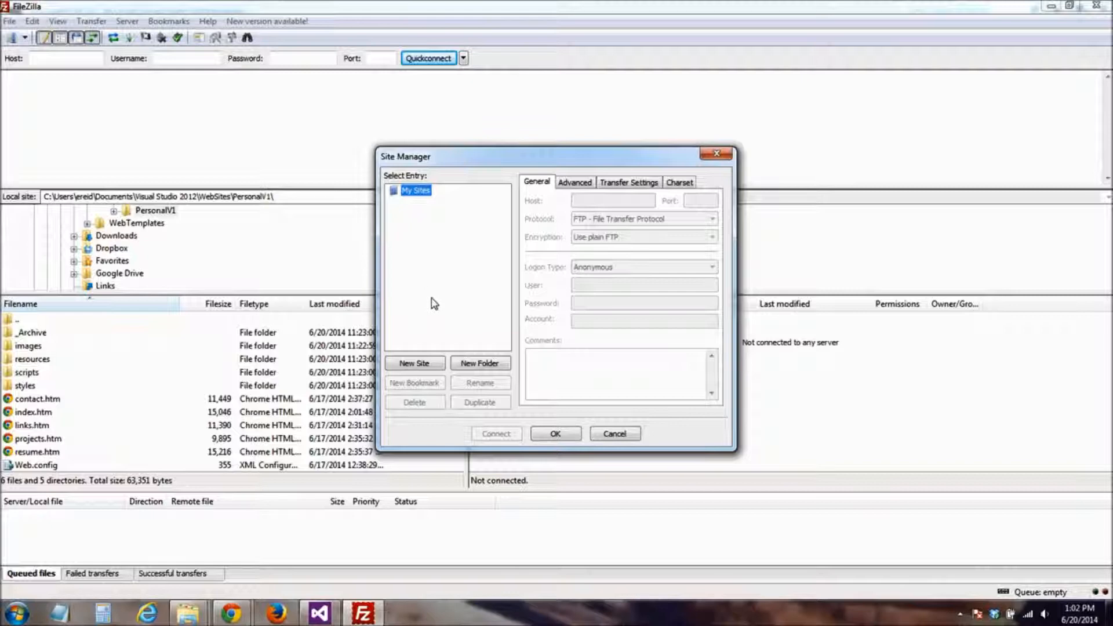
Add a new site named PersonalV1 and set its host to centriqdemo.com
{"action": "left_click", "coordinate": [416, 363]}
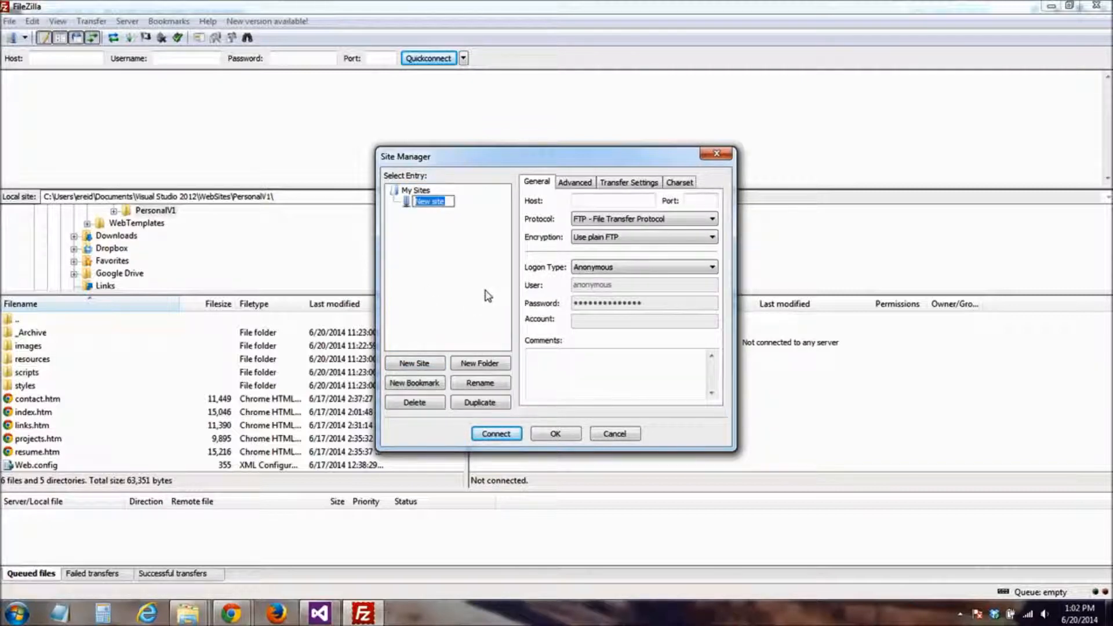
{"action": "type", "text": "PersonalV1"}
{"action": "left_click", "coordinate": [591, 201]}
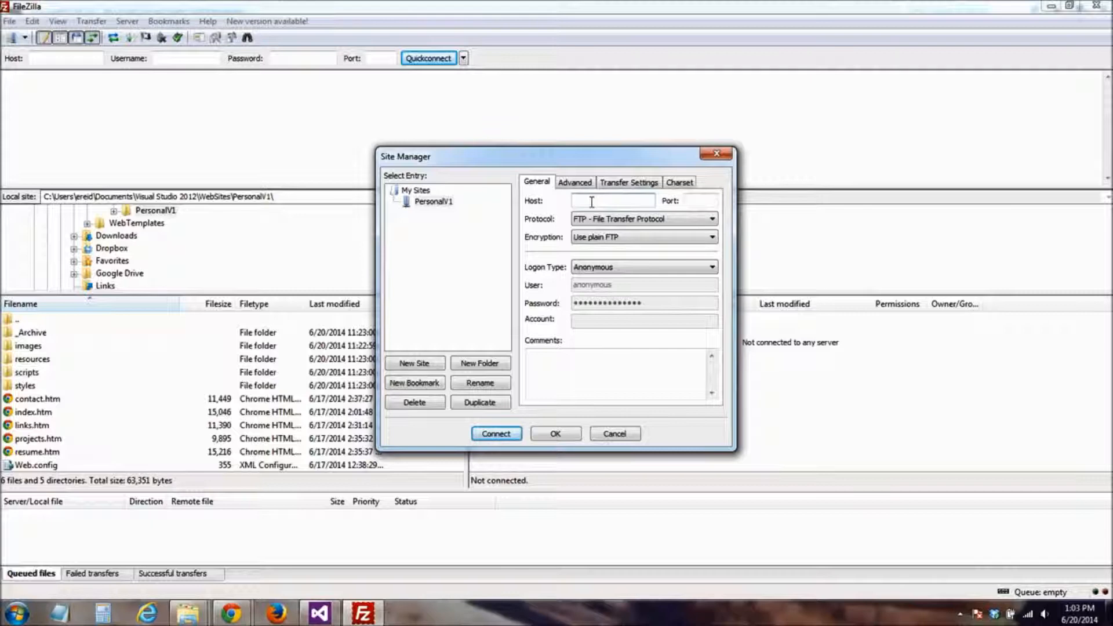
{"action": "type", "text": "entriqdemo.com"}
Set the PersonalV1 site's logon type to Normal and its user to centriqdemo
{"action": "left_click", "coordinate": [621, 268]}
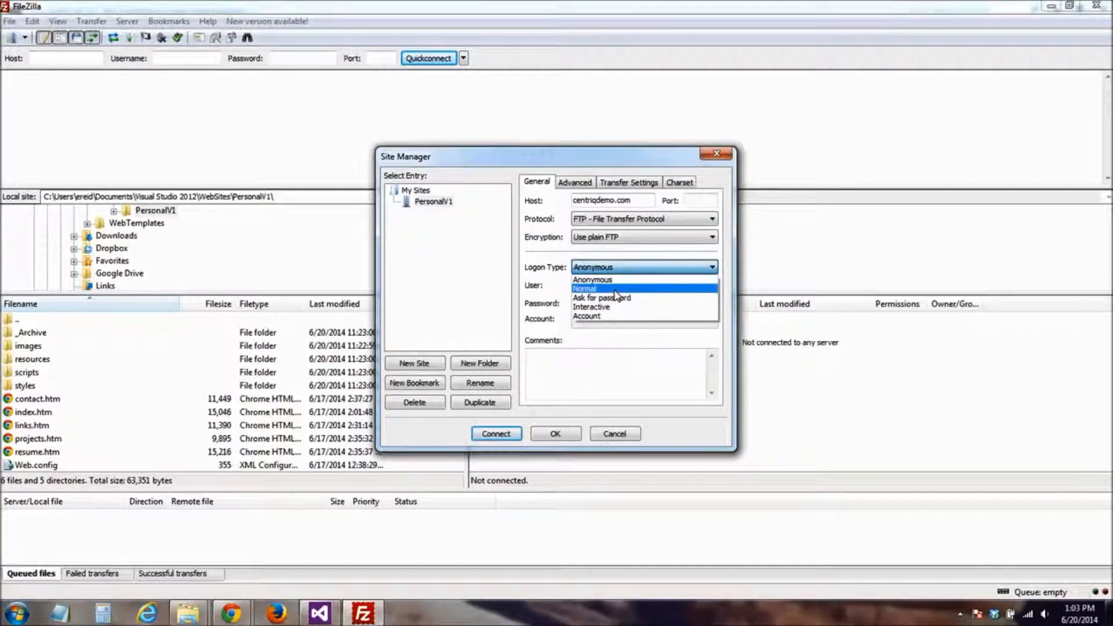
{"action": "left_click", "coordinate": [614, 290]}
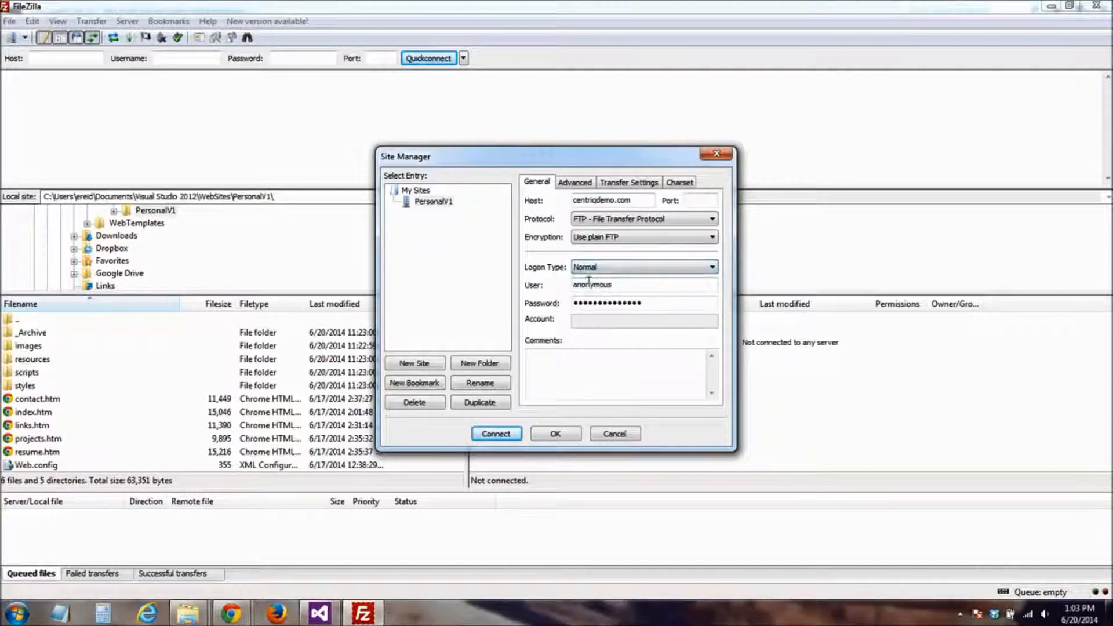
{"action": "double_click", "coordinate": [628, 286]}
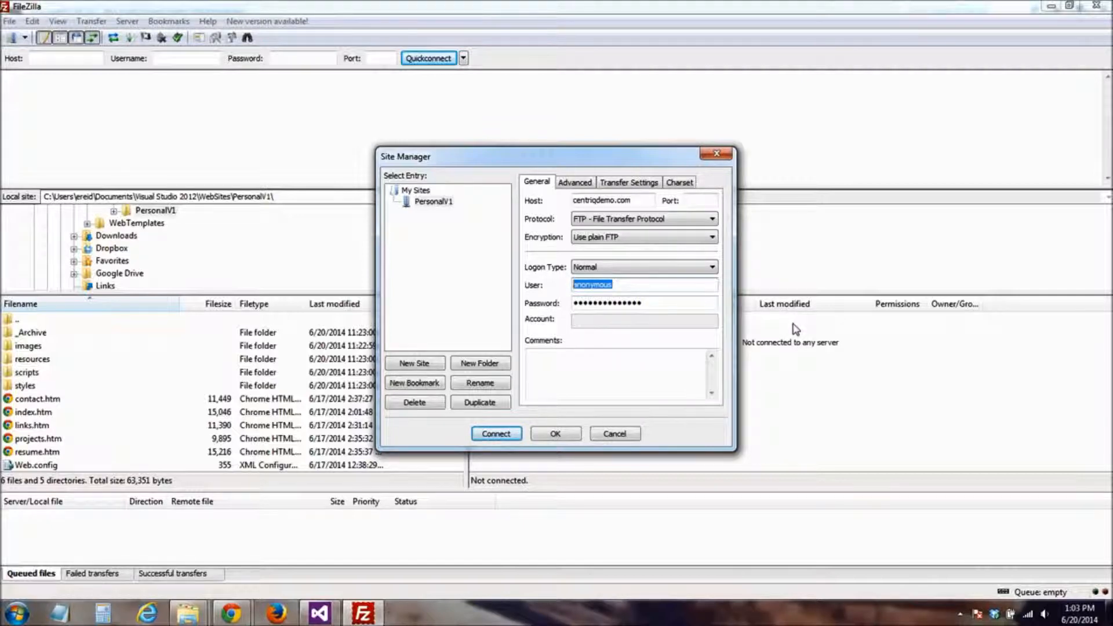
{"action": "type", "text": "centriqde"}
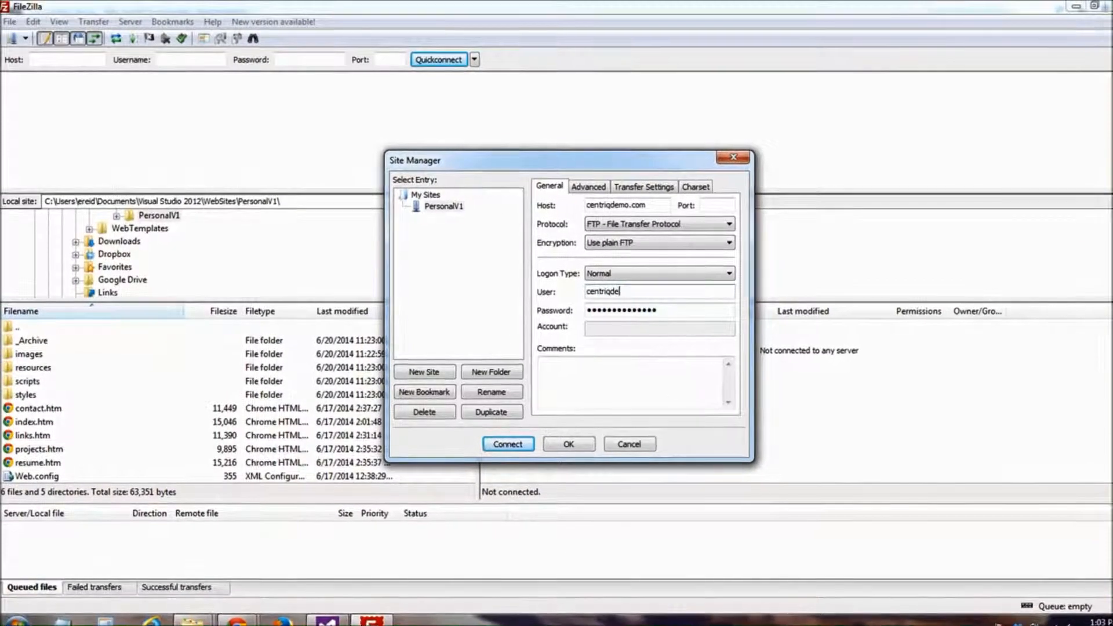
{"action": "type", "text": "mo"}
{"action": "key", "text": "Tab"}
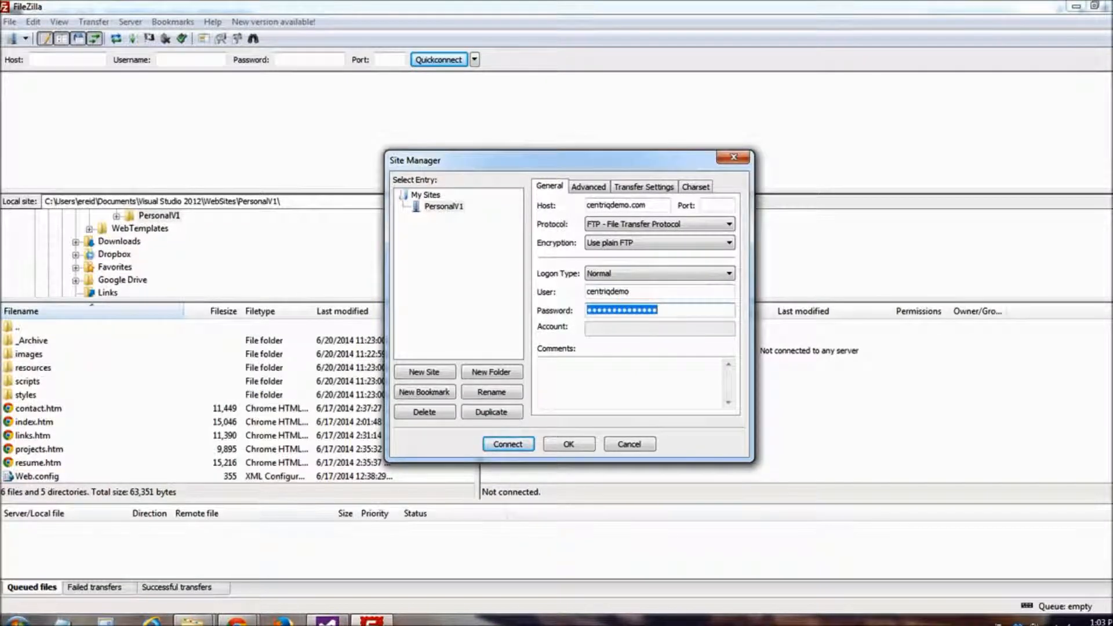
Replace the prefilled password of the PersonalV1 site with the account password
{"action": "left_click", "coordinate": [667, 292]}
{"action": "key", "text": "Tab"}
{"action": "key", "text": "BackSpace"}
{"action": "type", "text": "*********"}
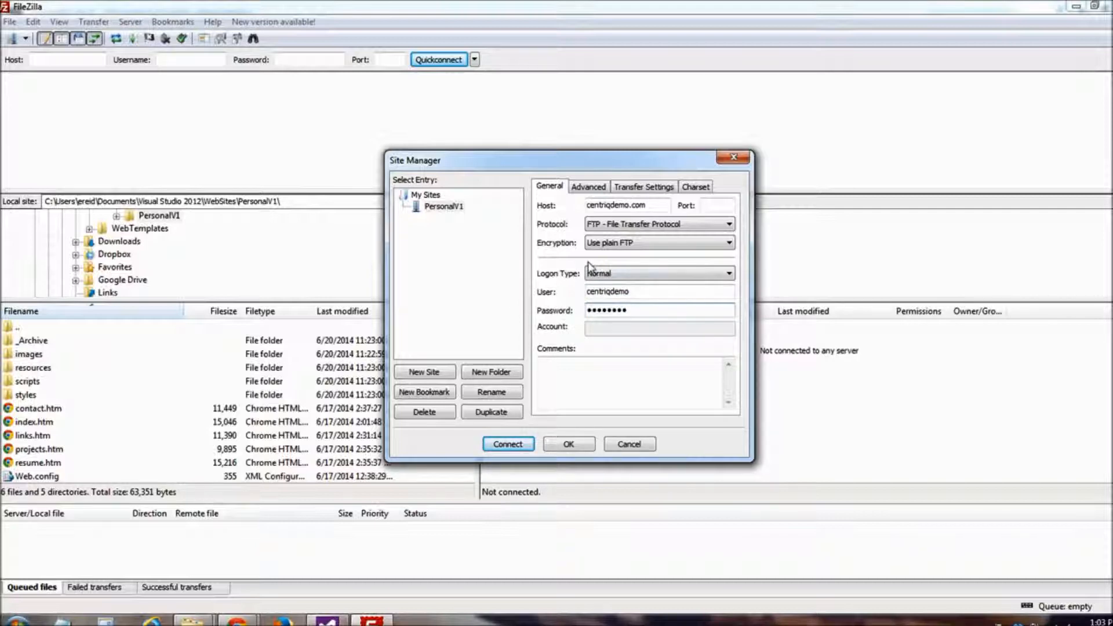
Browse for the PersonalV1 site's default local directory, expanding Libraries, Documents, My Documents and Visual Studio 2012
{"action": "left_click", "coordinate": [589, 186]}
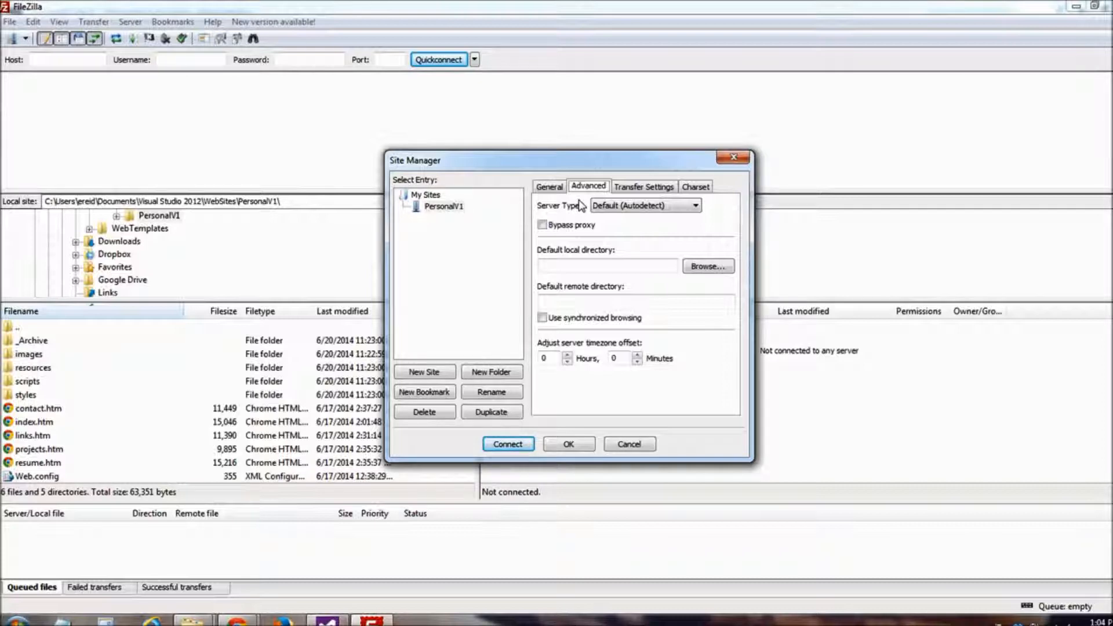
{"action": "left_click", "coordinate": [579, 267]}
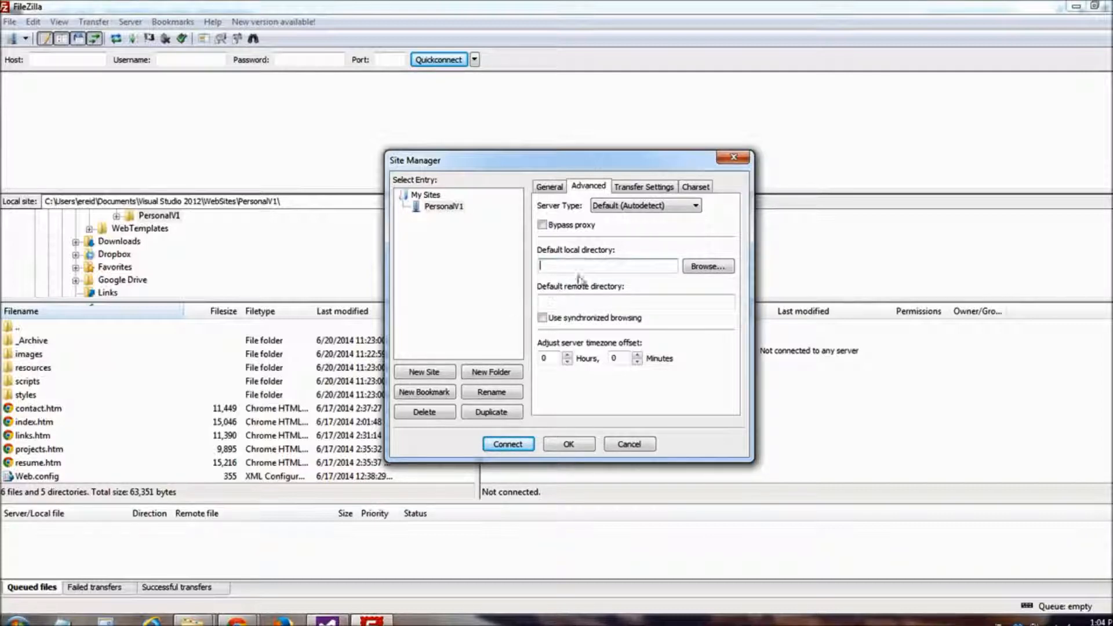
{"action": "left_click", "coordinate": [700, 267]}
{"action": "left_click", "coordinate": [513, 320]}
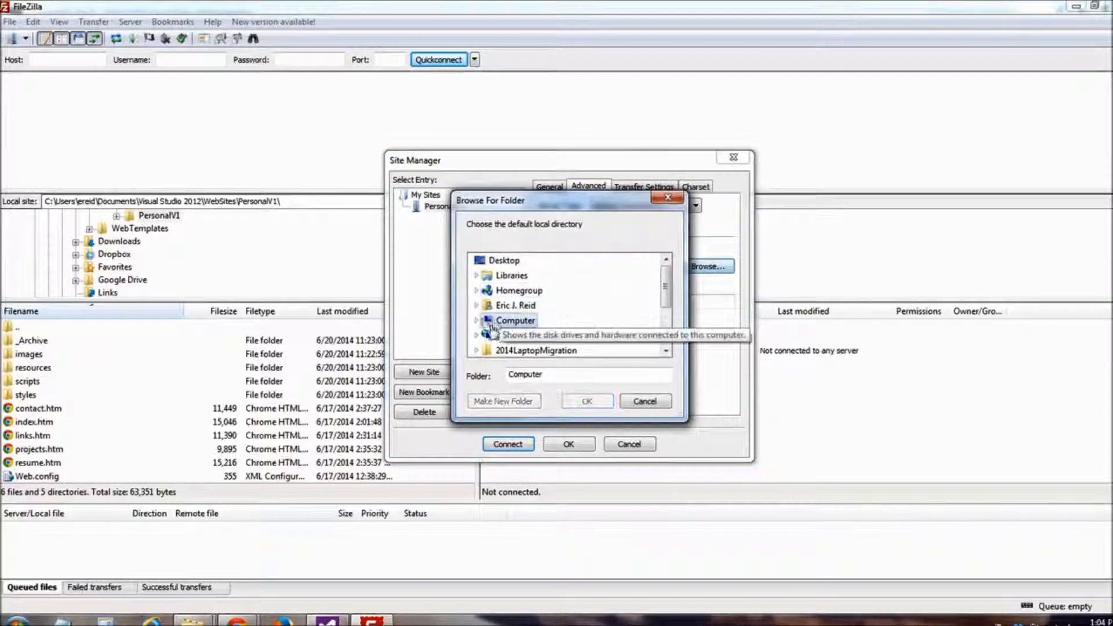
{"action": "left_click_drag", "start_coordinate": [665, 287], "coordinate": [665, 287]}
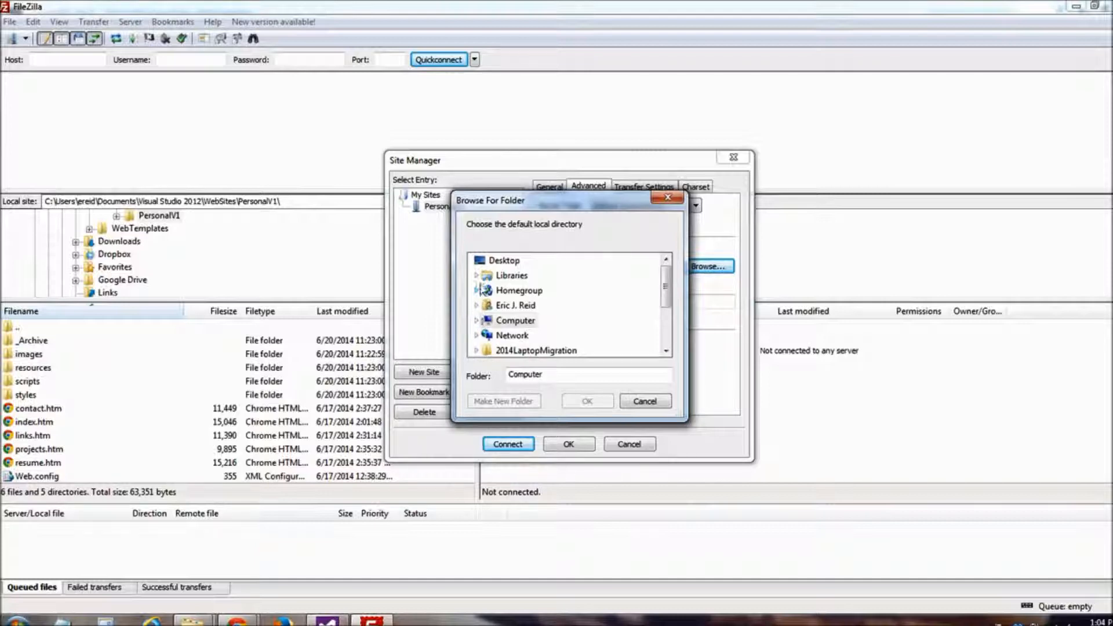
{"action": "left_click", "coordinate": [477, 276]}
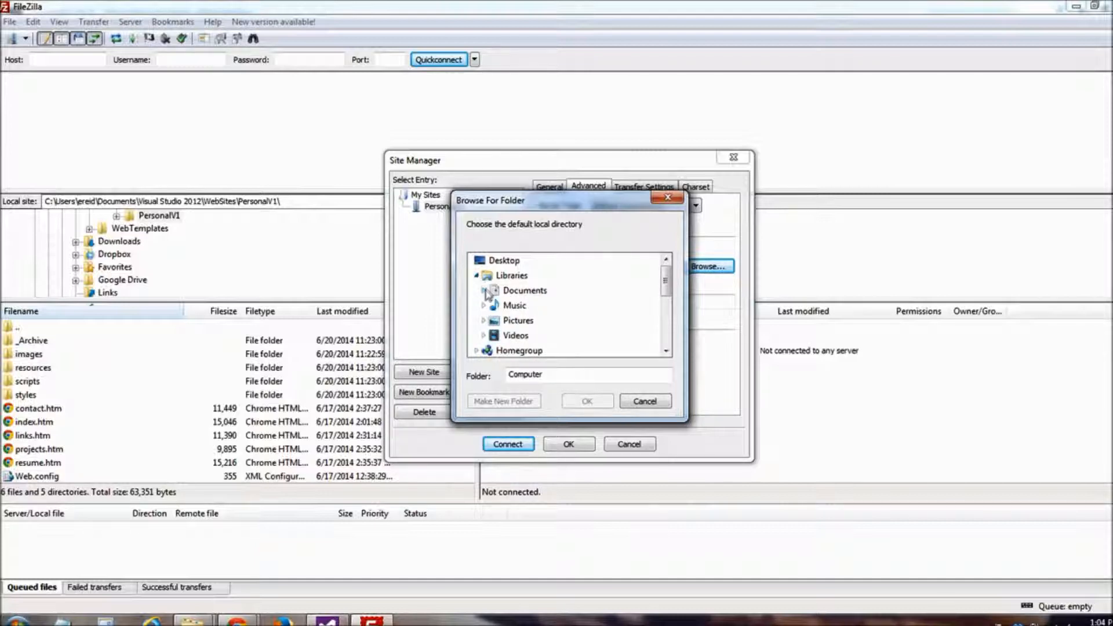
{"action": "left_click", "coordinate": [485, 290]}
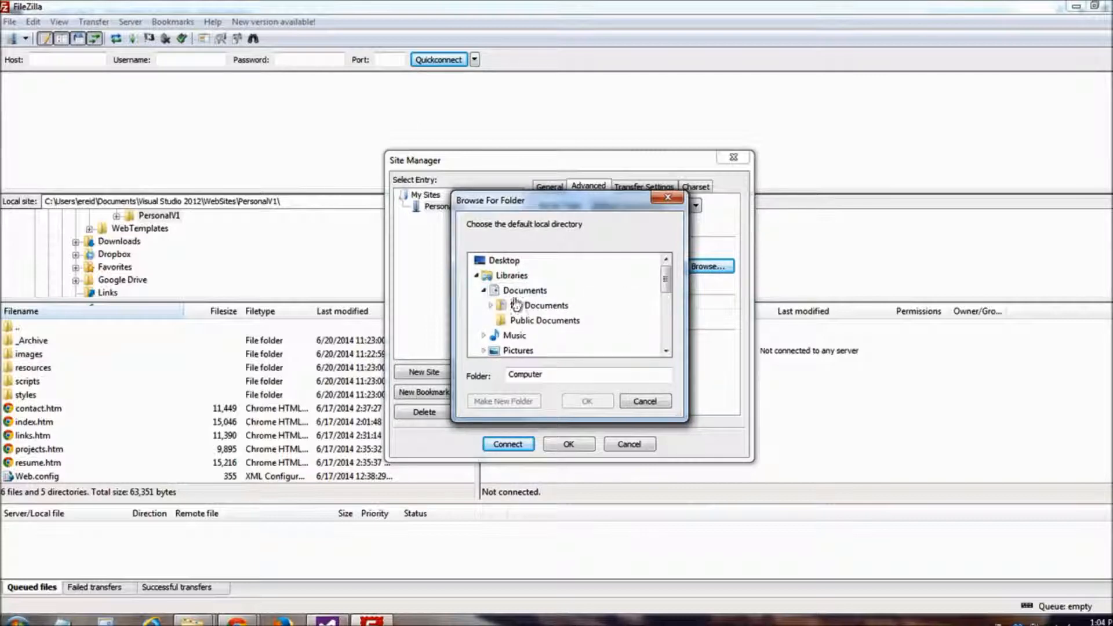
{"action": "left_click", "coordinate": [492, 305]}
{"action": "left_click_drag", "start_coordinate": [666, 274], "coordinate": [665, 323]}
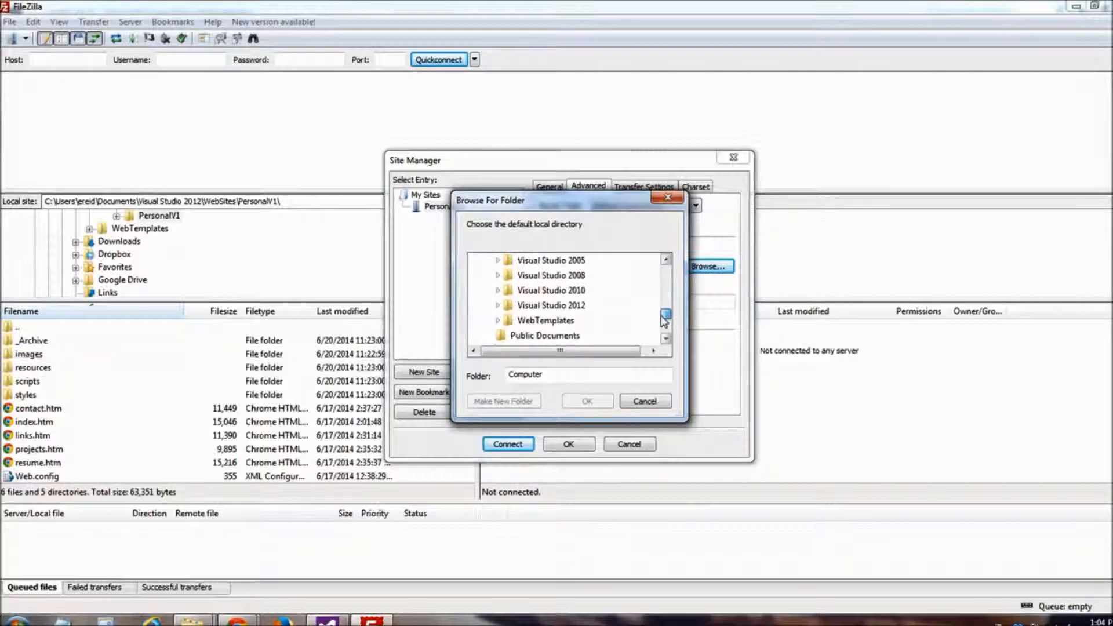
{"action": "left_click", "coordinate": [499, 306]}
{"action": "left_click_drag", "start_coordinate": [667, 311], "coordinate": [667, 324]}
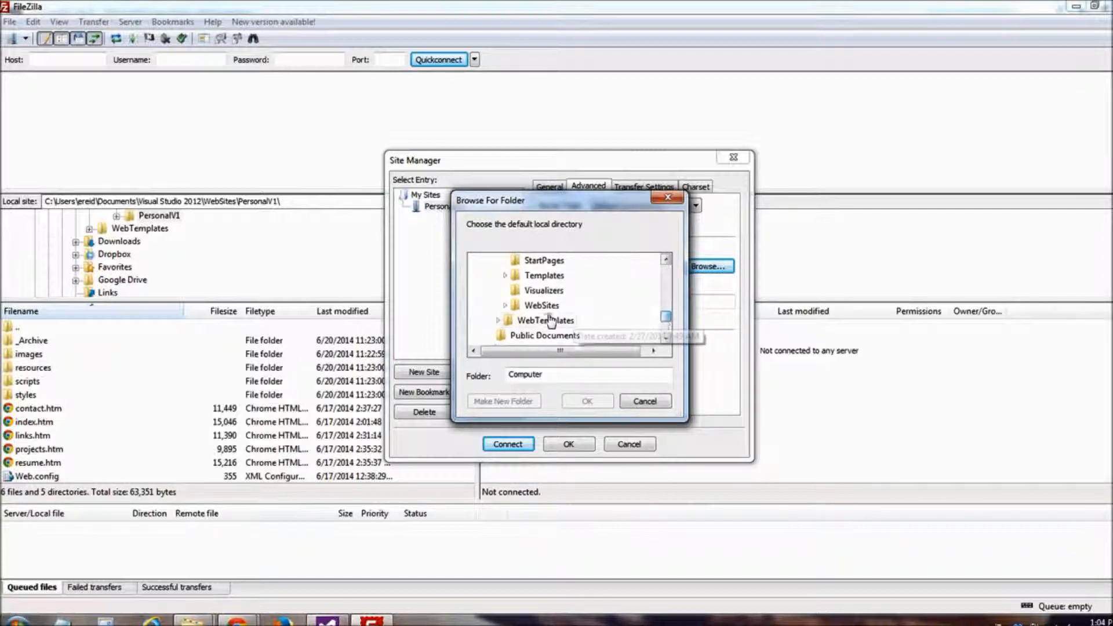
Choose the PersonalV1 folder inside WebSites as the site's default local directory
{"action": "left_click", "coordinate": [506, 306]}
{"action": "left_click", "coordinate": [667, 339]}
{"action": "left_click", "coordinate": [666, 340]}
{"action": "left_click", "coordinate": [548, 305]}
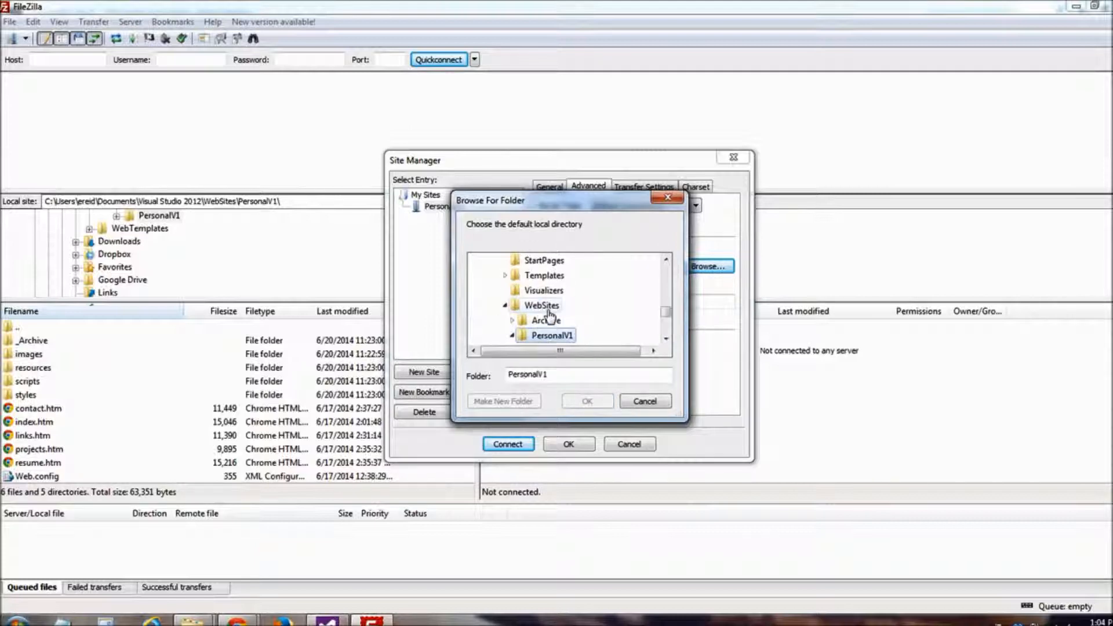
{"action": "left_click", "coordinate": [667, 339]}
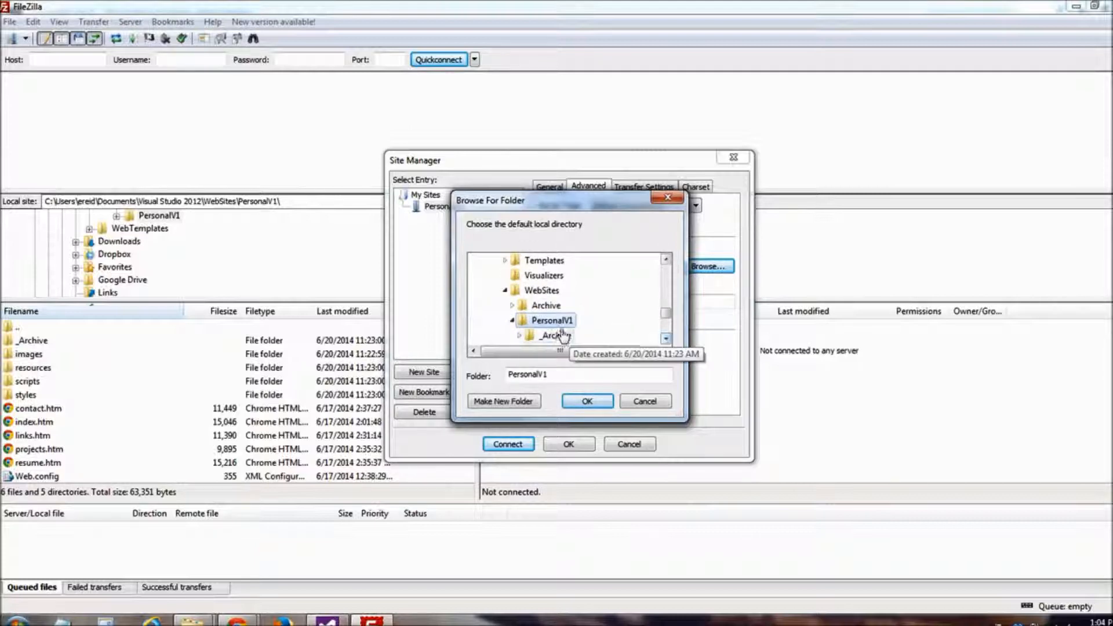
{"action": "left_click", "coordinate": [666, 339]}
{"action": "left_click", "coordinate": [667, 341]}
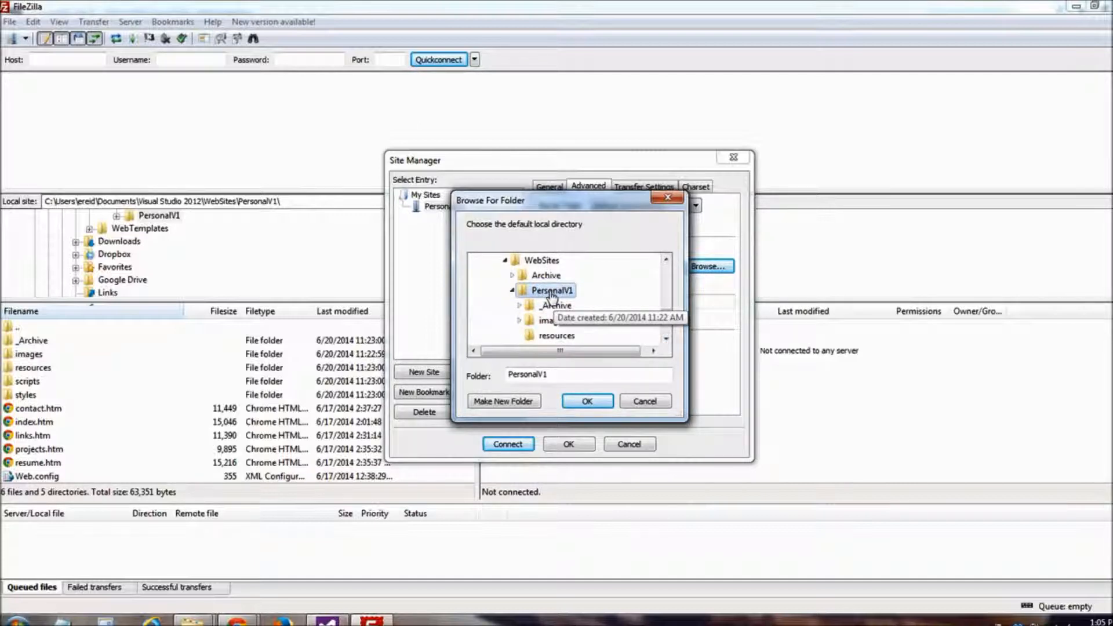
{"action": "left_click", "coordinate": [587, 401]}
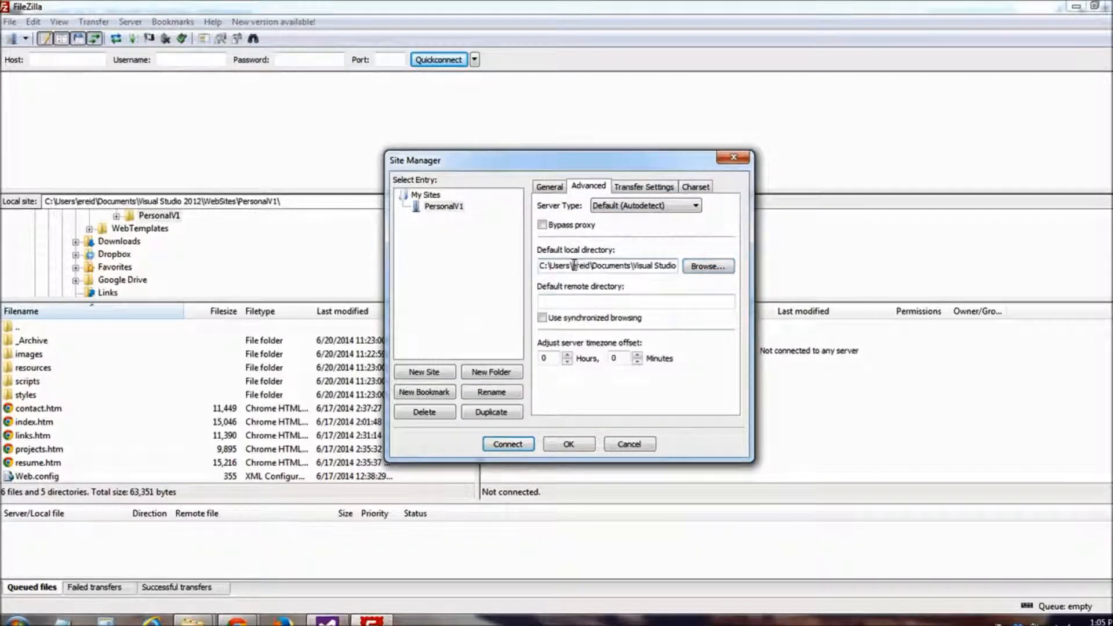
Check the full path of the default local directory from the drive letter to its last folder
{"action": "key", "text": "Right"}
{"action": "key", "text": "Right"}
{"action": "key", "text": "Right"}
{"action": "key", "text": "Right"}
{"action": "key", "text": "Right"}
{"action": "key", "text": "Right"}
{"action": "key", "text": "Right"}
{"action": "key", "text": "Right"}
{"action": "key", "text": "Right"}
{"action": "key", "text": "Right"}
{"action": "key", "text": "Right"}
{"action": "key", "text": "Right"}
{"action": "key", "text": "Right"}
{"action": "key", "text": "Right"}
{"action": "key", "text": "Right"}
{"action": "key", "text": "Right"}
{"action": "key", "text": "Right"}
{"action": "key", "text": "Right"}
{"action": "key", "text": "Right"}
{"action": "key", "text": "Right"}
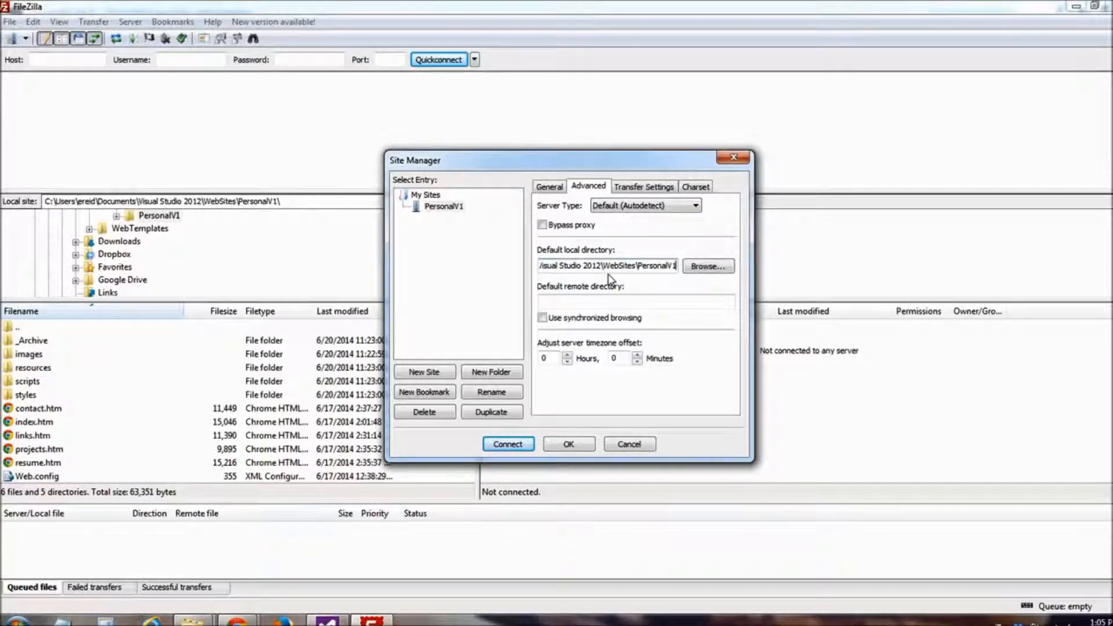
{"action": "key", "text": "Home"}
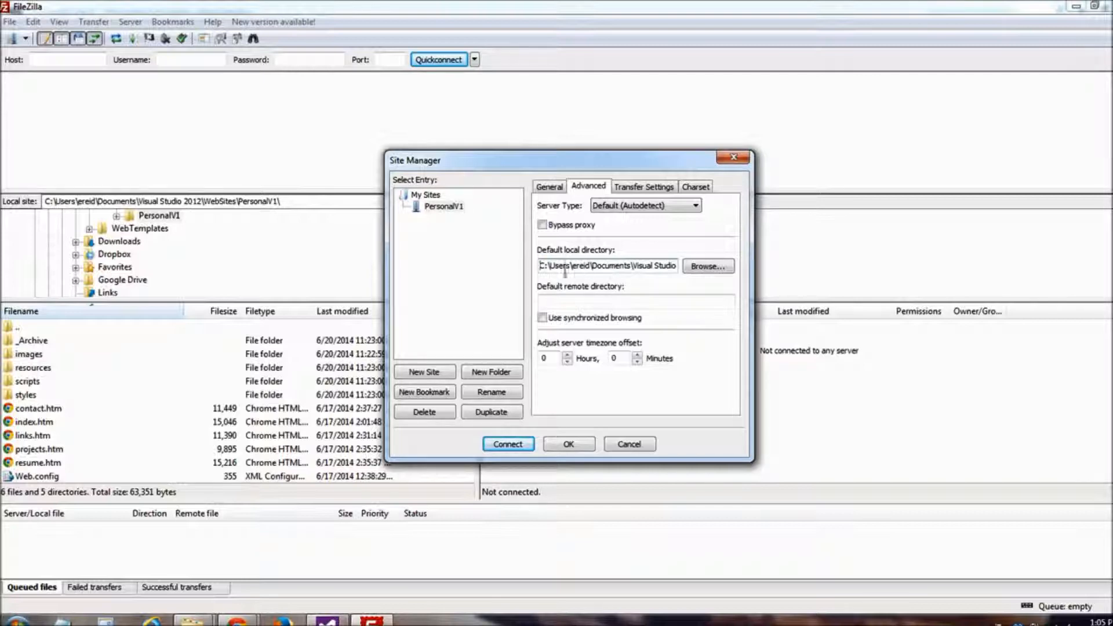
{"action": "left_click_drag", "start_coordinate": [551, 267], "coordinate": [532, 268]}
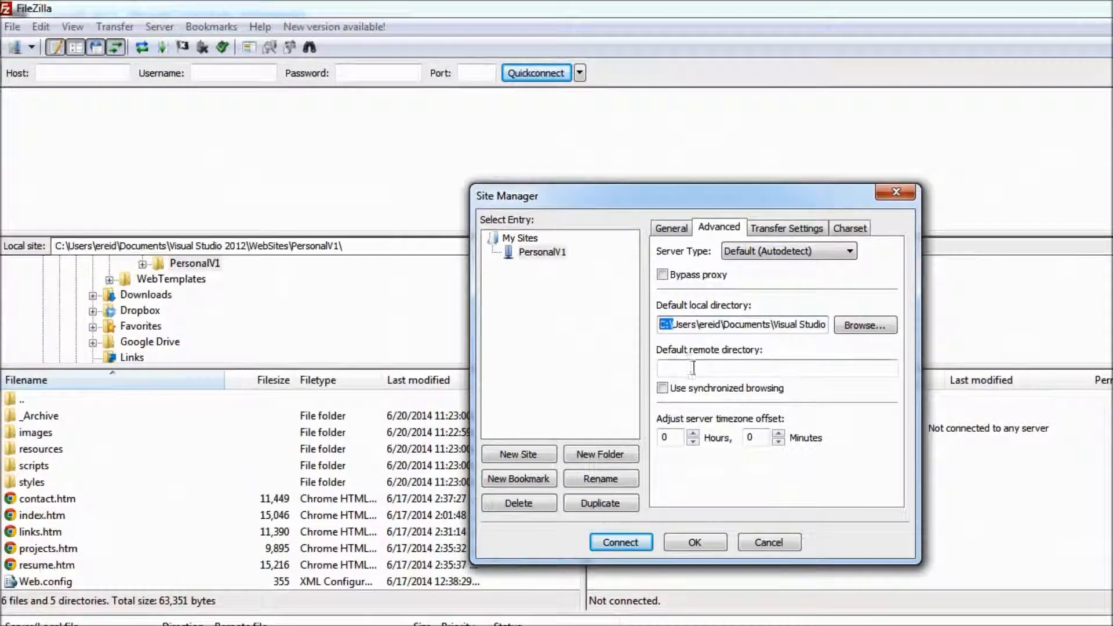
{"action": "left_click", "coordinate": [704, 369]}
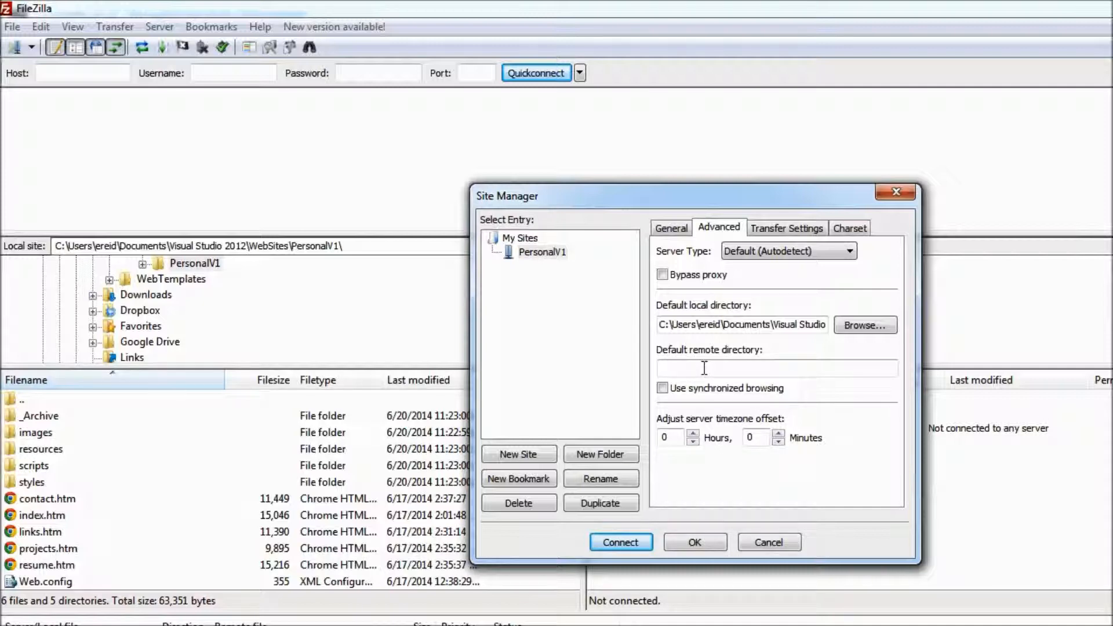
{"action": "type", "text": "\\sub"}
{"action": "type", "text": "folder"}
{"action": "type", "text": "\\"}
{"action": "key", "text": "BackSpace"}
{"action": "key", "text": "BackSpace"}
{"action": "key", "text": "BackSpace"}
{"action": "key", "text": "BackSpace"}
{"action": "key", "text": "BackSpace"}
{"action": "key", "text": "BackSpace"}
{"action": "key", "text": "BackSpace"}
{"action": "key", "text": "BackSpace"}
{"action": "key", "text": "BackSpace"}
Save the PersonalV1 site's settings and recheck its entry in the Site Manager
{"action": "left_click", "coordinate": [696, 543]}
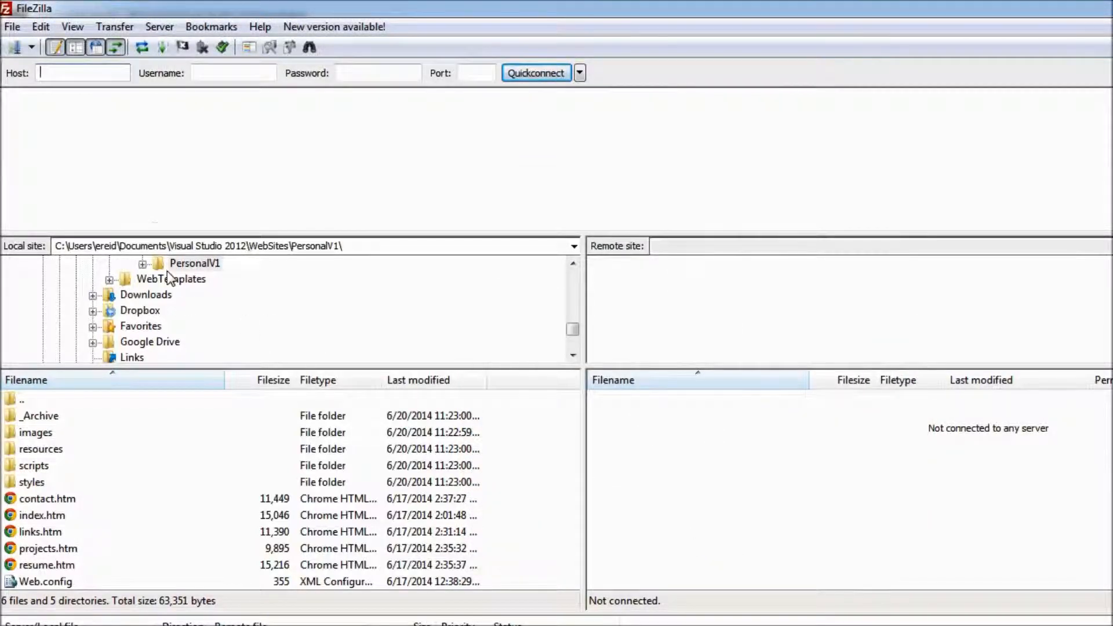
{"action": "left_click", "coordinate": [11, 27]}
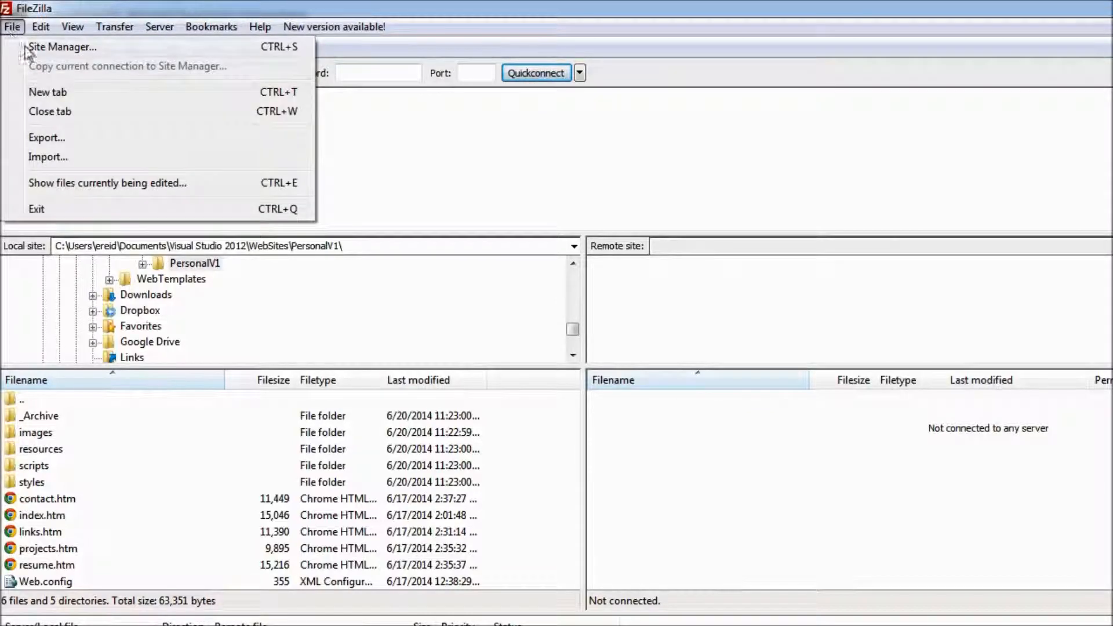
{"action": "left_click", "coordinate": [34, 40]}
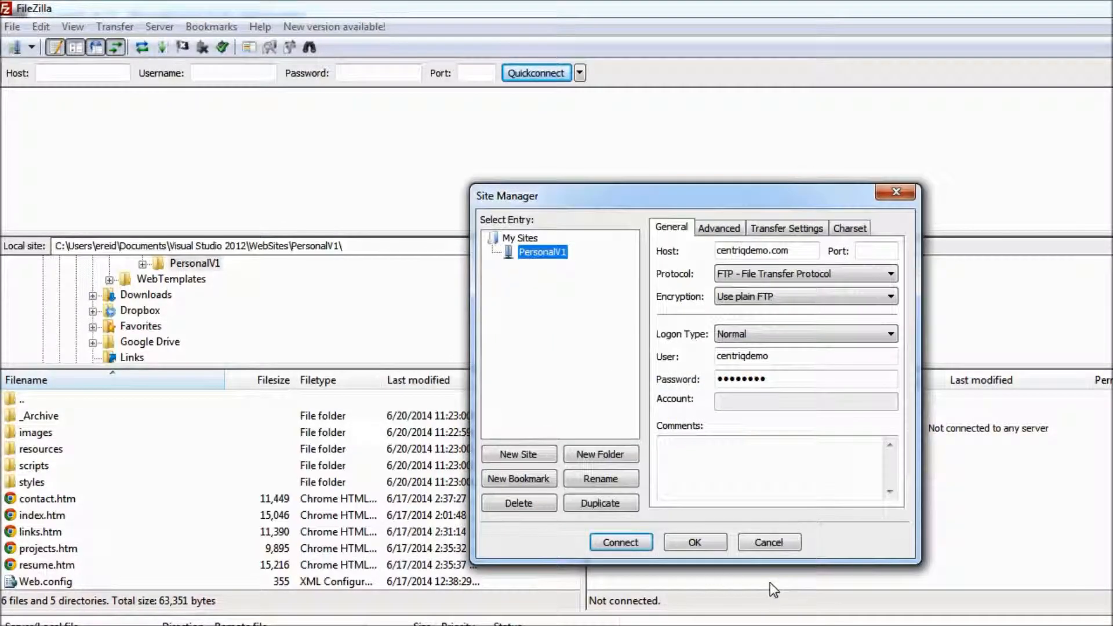
{"action": "left_click", "coordinate": [699, 540]}
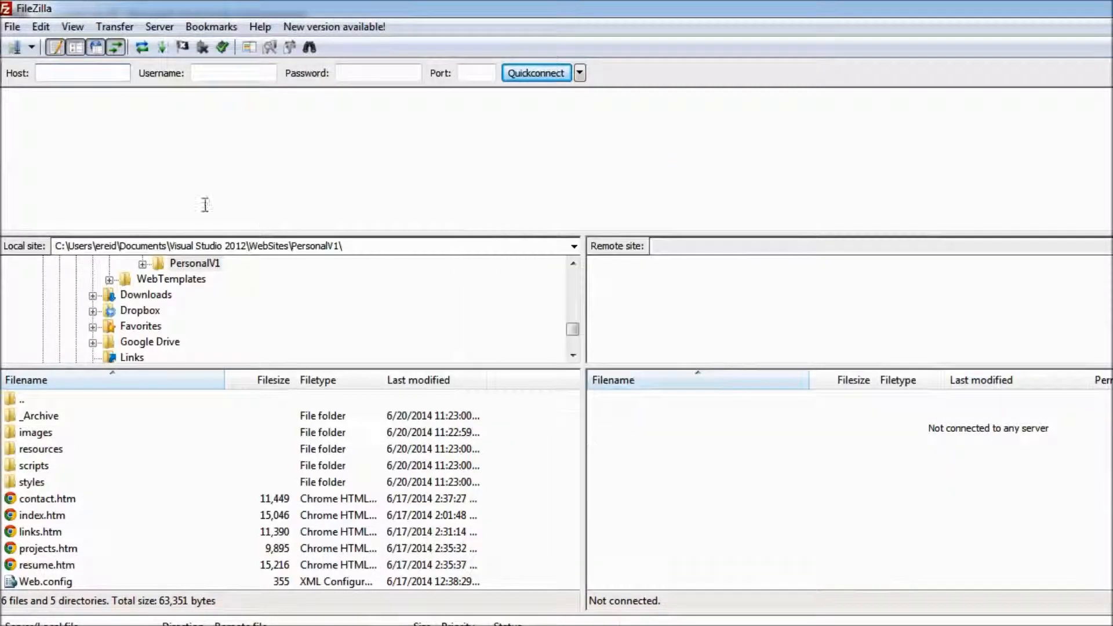
Connect to the server using the saved PersonalV1 site
{"action": "left_click", "coordinate": [30, 49]}
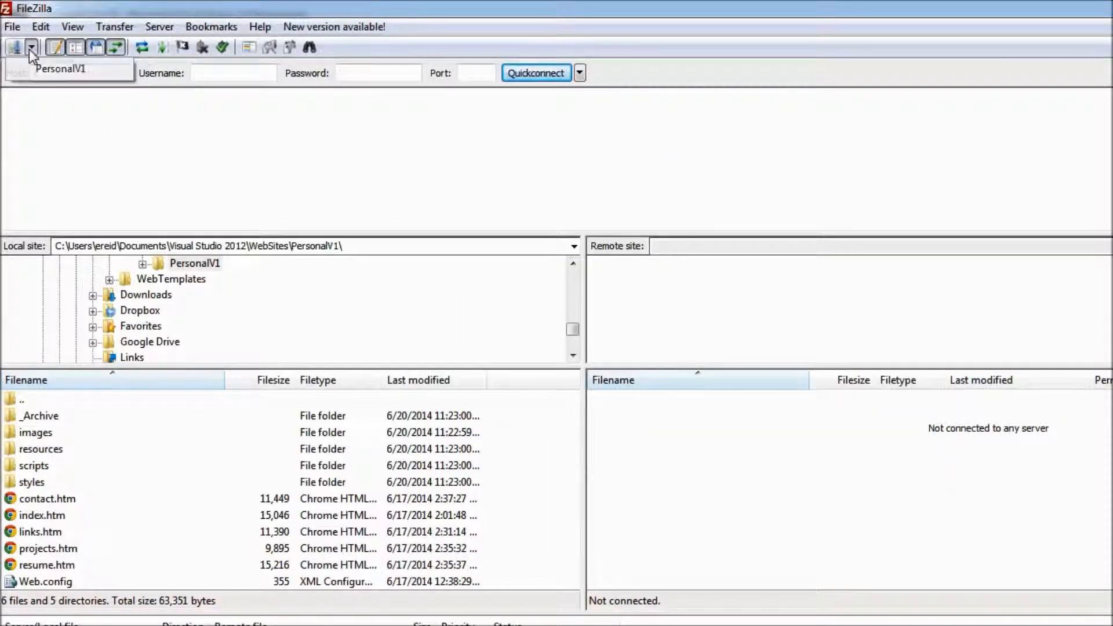
{"action": "left_click", "coordinate": [52, 73]}
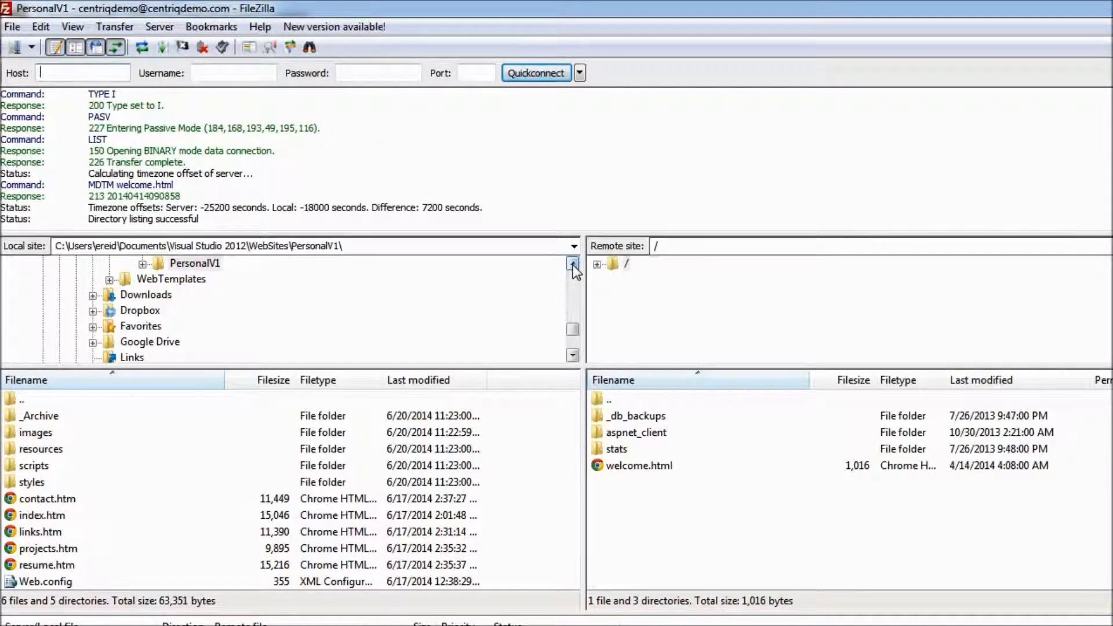
Examine the PersonalV1 folder's local path and compare it with the root path of the remote site
{"action": "scroll", "coordinate": [573, 265], "scroll_direction": "up", "scroll_amount": 1}
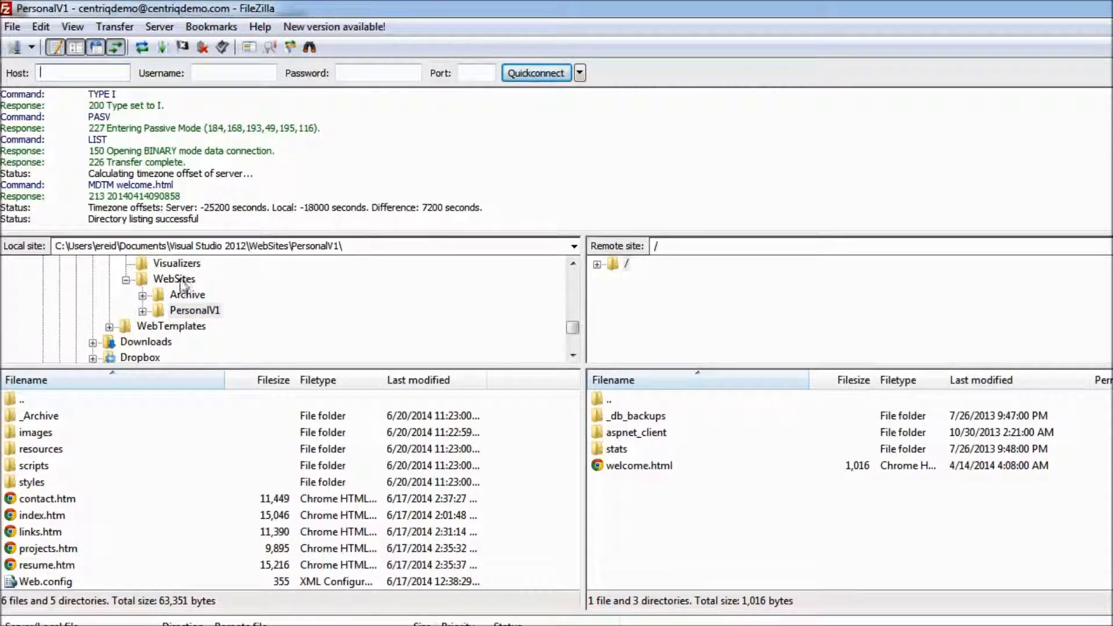
{"action": "left_click", "coordinate": [357, 247]}
{"action": "left_click", "coordinate": [369, 248]}
{"action": "left_click_drag", "start_coordinate": [369, 248], "coordinate": [54, 248]}
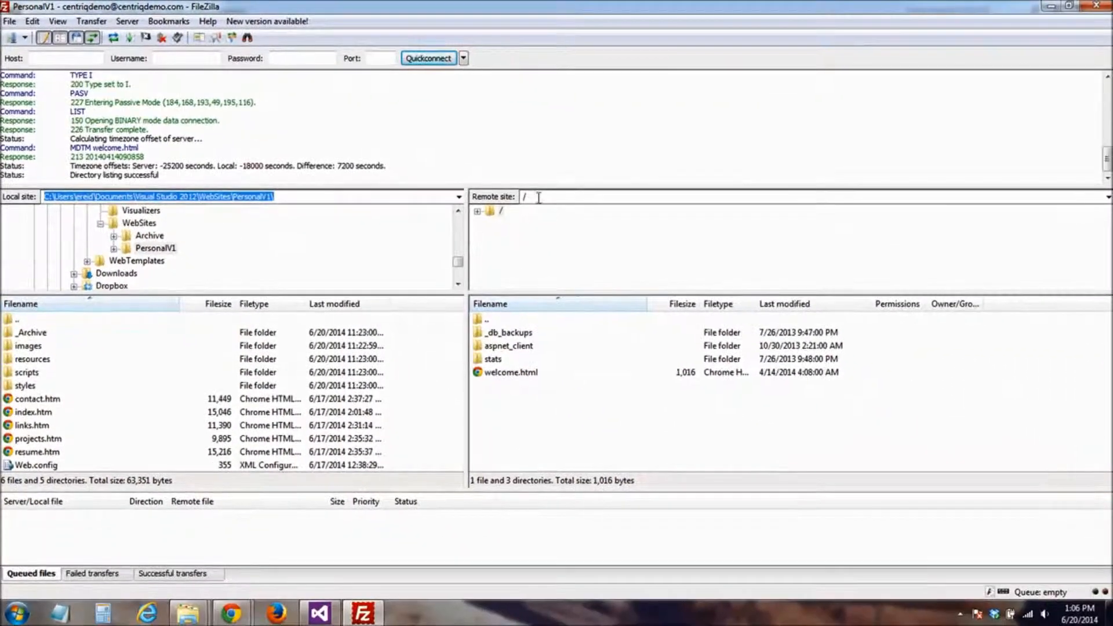
{"action": "left_click", "coordinate": [566, 207]}
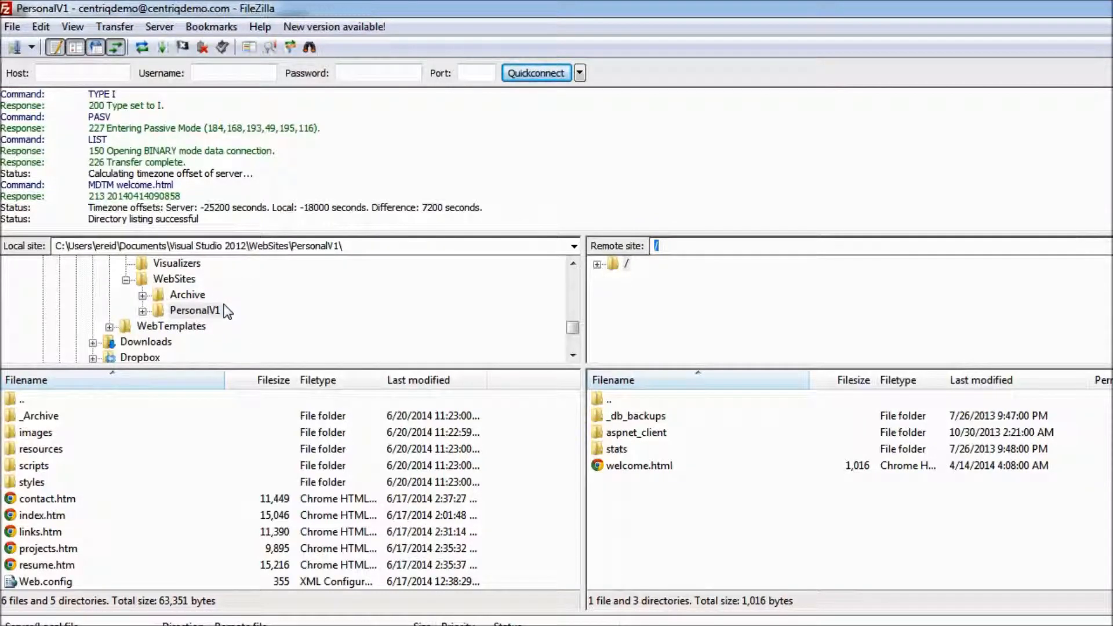
Expand the PersonalV1 folder in the local directory tree to inspect its subfolders
{"action": "left_click", "coordinate": [142, 312]}
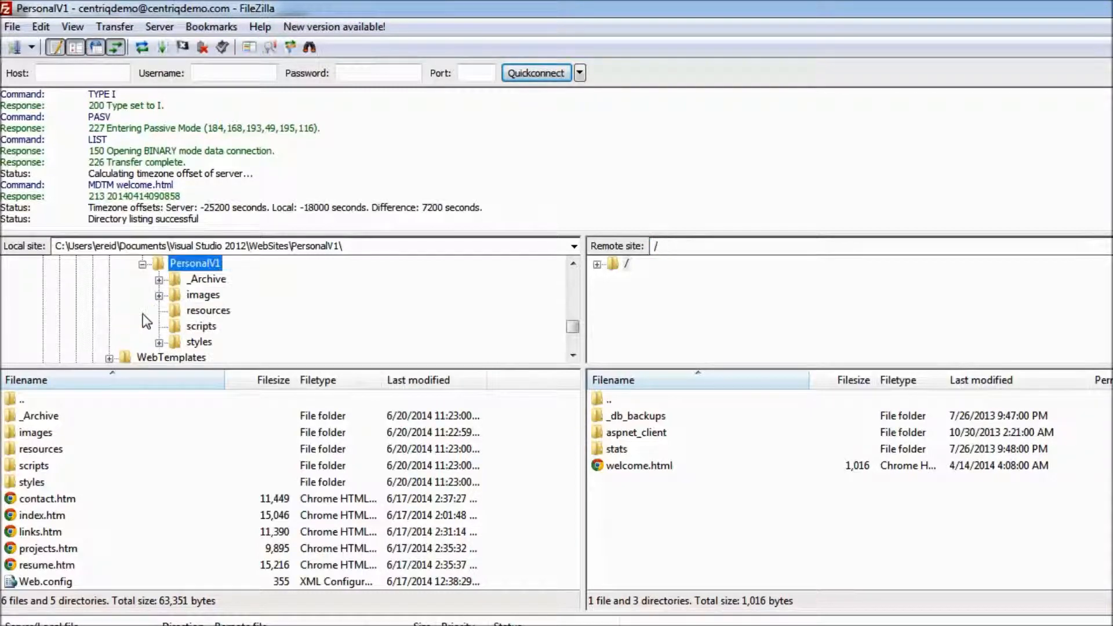
{"action": "left_click", "coordinate": [142, 264]}
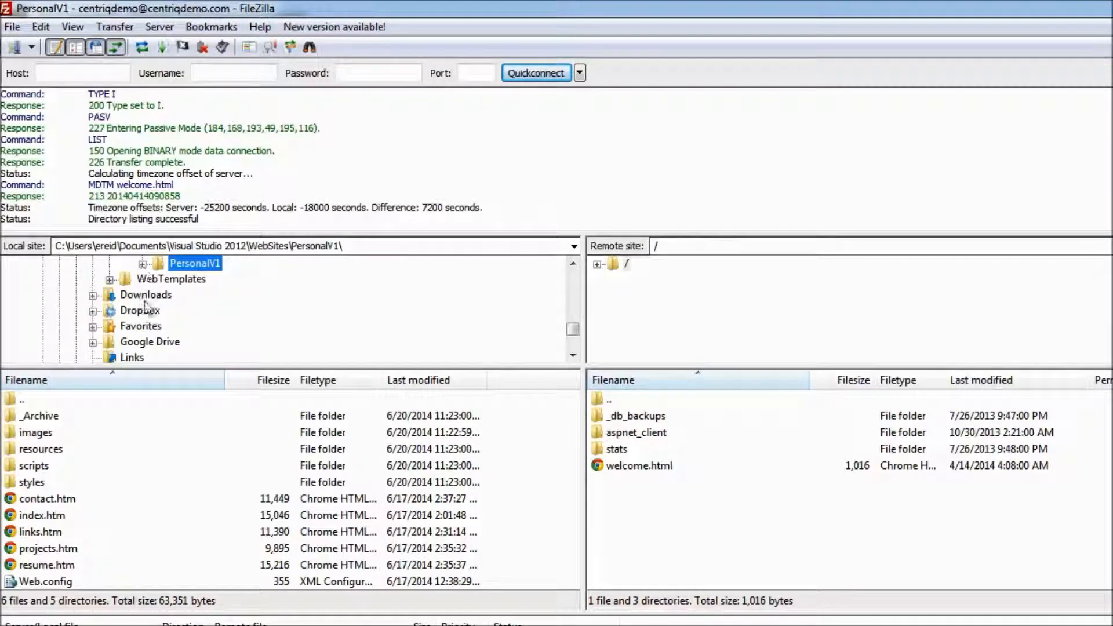
{"action": "scroll", "coordinate": [142, 301], "scroll_direction": "up", "scroll_amount": 1}
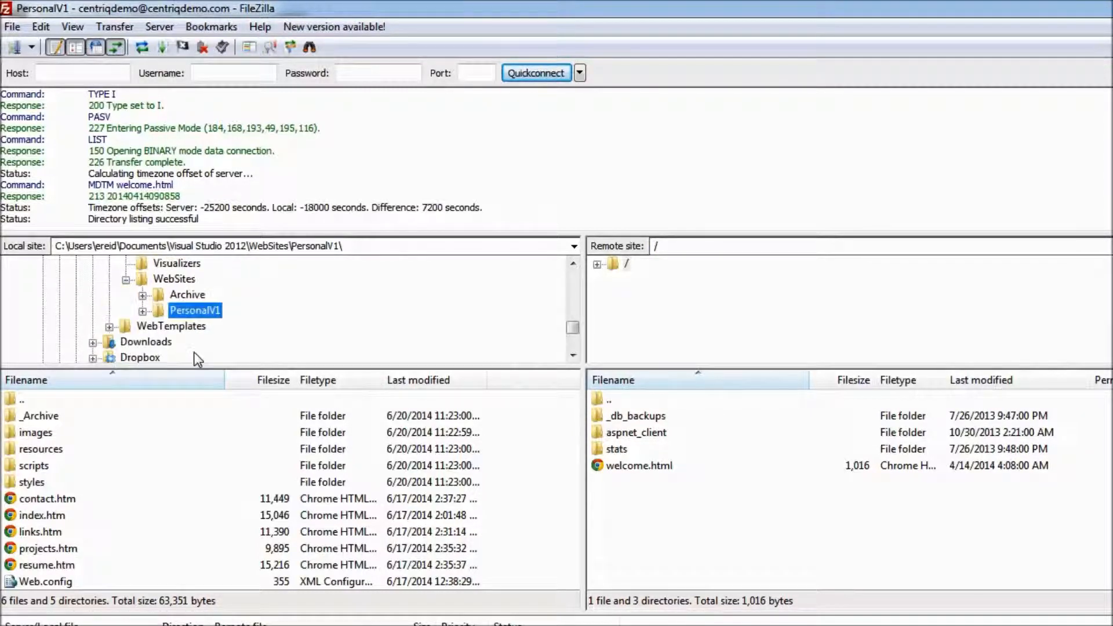
{"action": "left_click", "coordinate": [143, 312]}
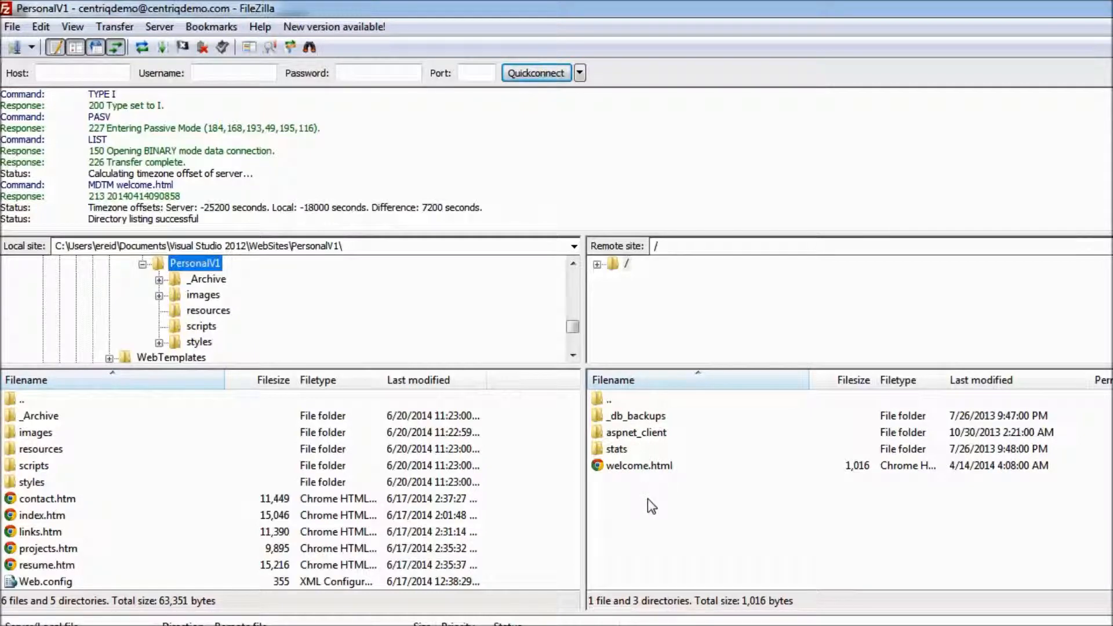
Select welcome.html on the server, view the centriqdemo.com page in Chrome, and return to FileZilla
{"action": "left_click", "coordinate": [645, 467]}
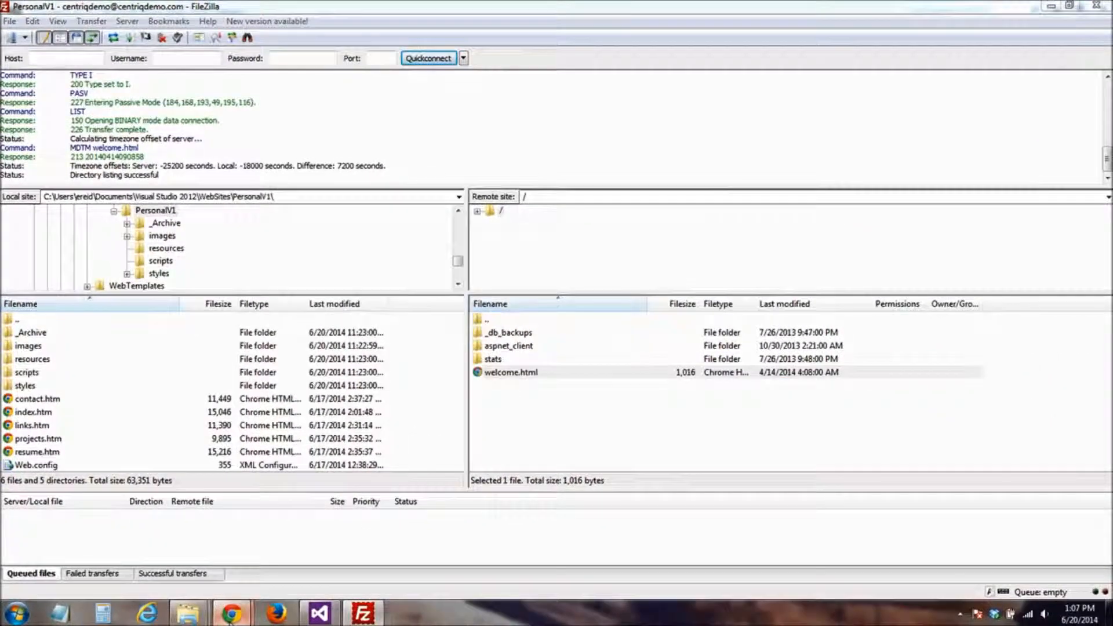
{"action": "mouse_move", "coordinate": [231, 612]}
{"action": "left_click", "coordinate": [310, 536]}
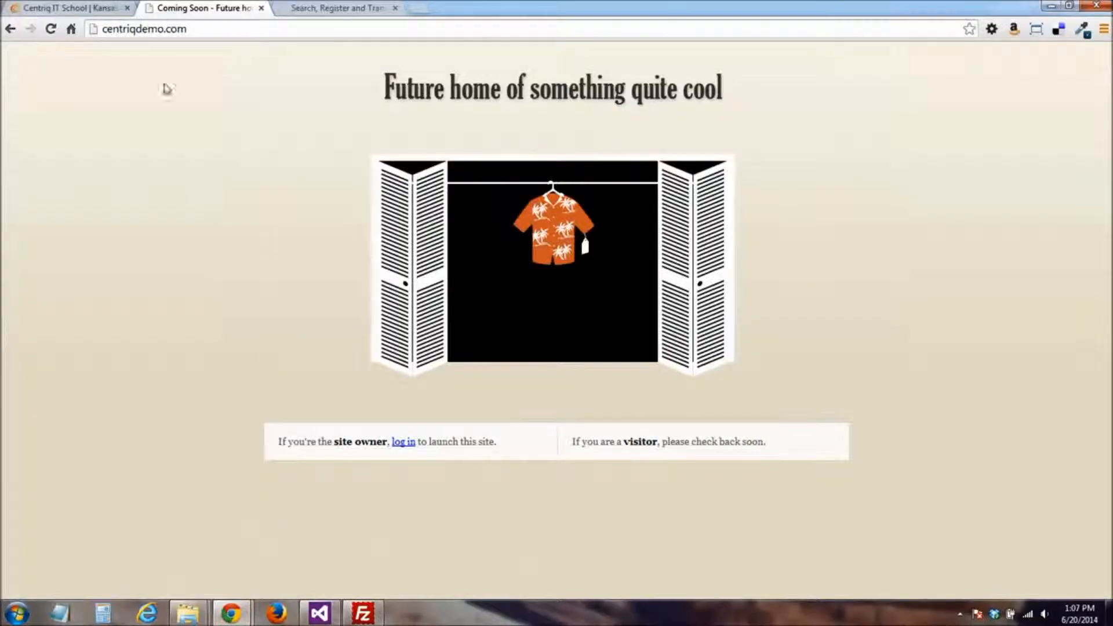
{"action": "left_click", "coordinate": [1051, 6]}
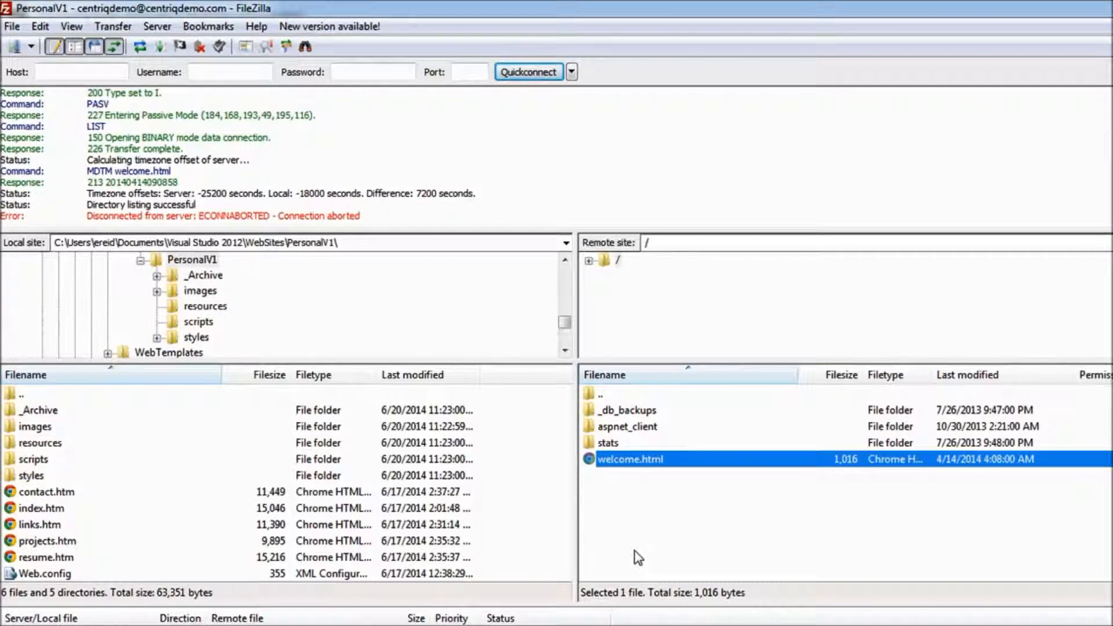
Create a directory named _archiveOrigGD in the root of the remote site
{"action": "right_click", "coordinate": [632, 498]}
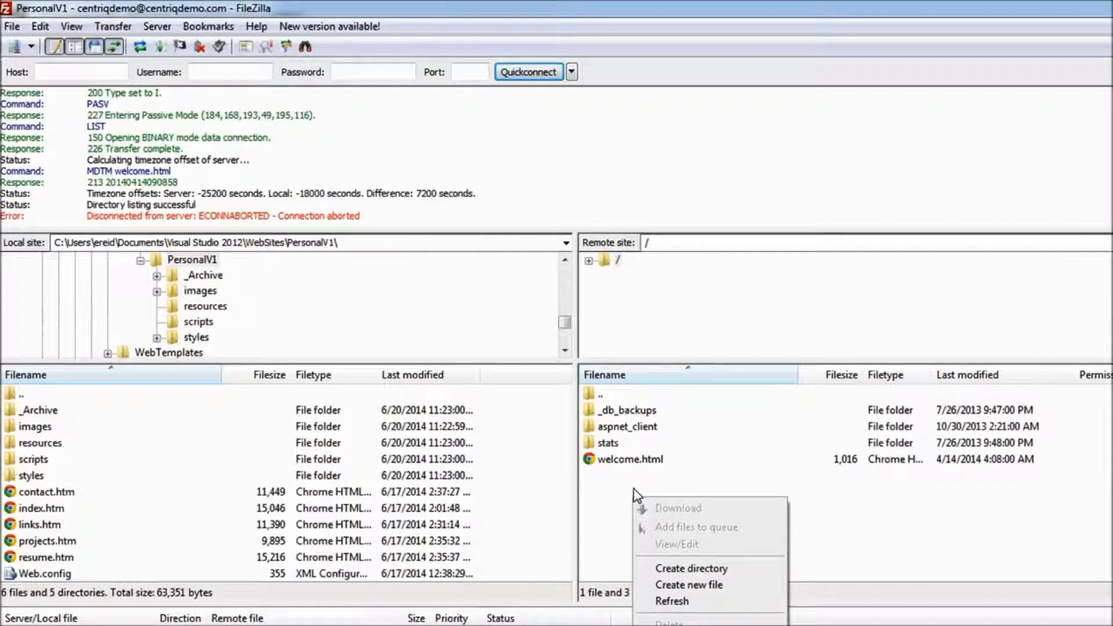
{"action": "left_click", "coordinate": [672, 567]}
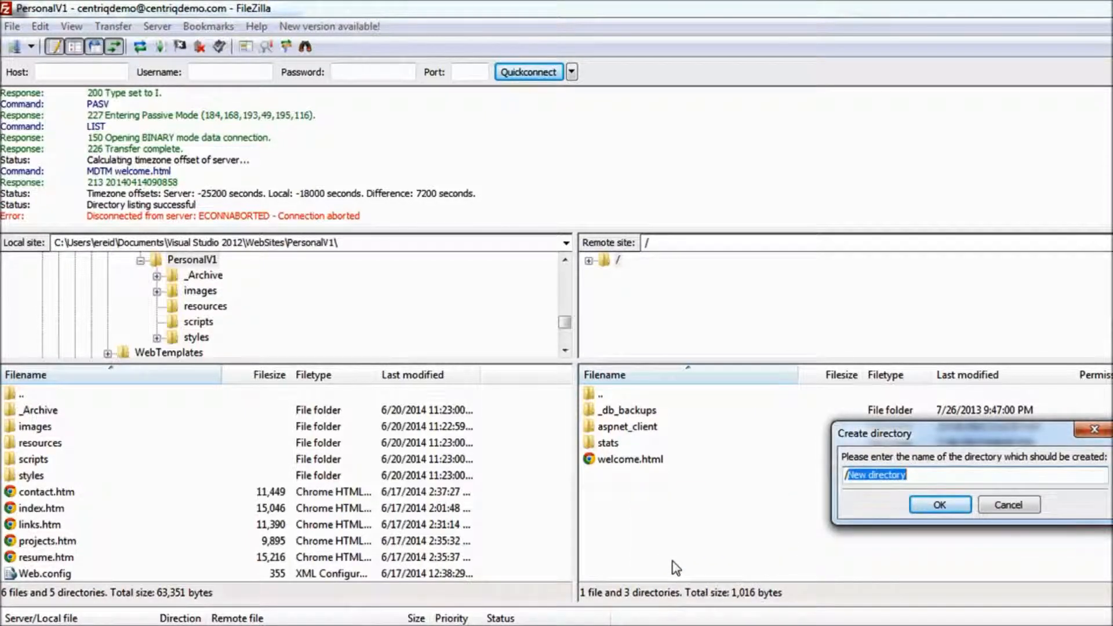
{"action": "type", "text": "_archiveOrigGD"}
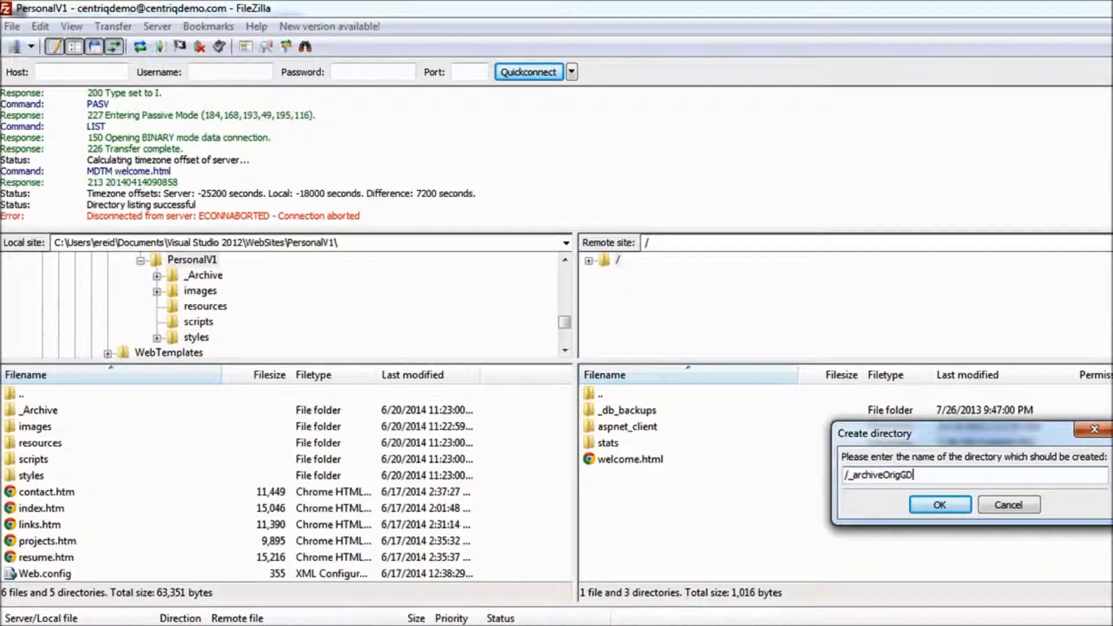
{"action": "key", "text": "Return"}
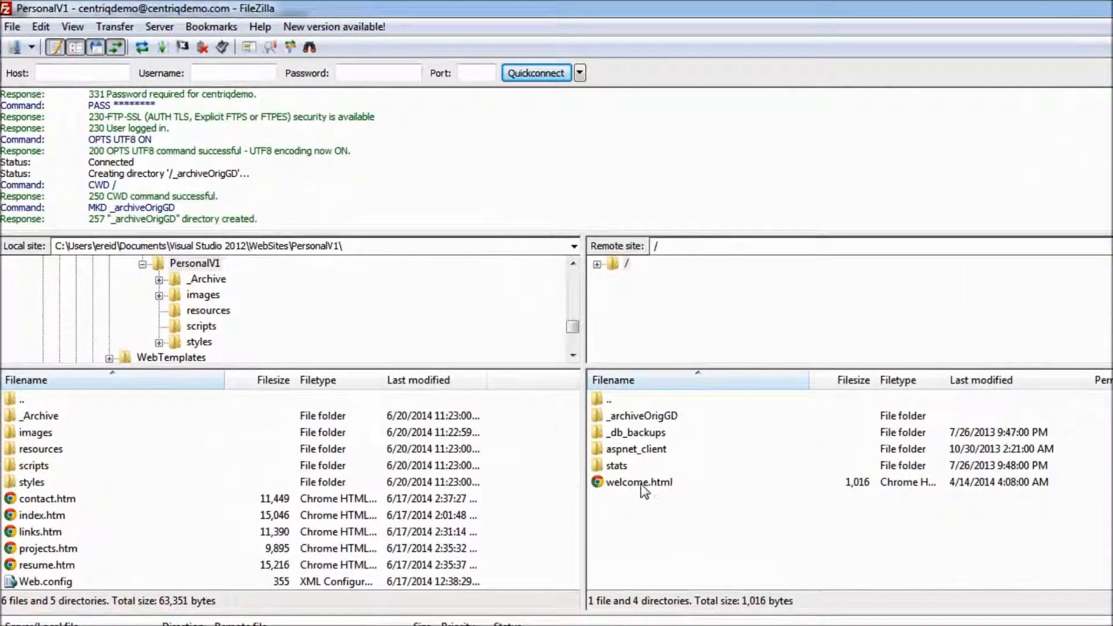
Move welcome.html and the _db_backups and stats folders into the remote _archiveOrigGD folder, and try to move aspnet_client there too
{"action": "left_click_drag", "start_coordinate": [577, 435], "coordinate": [588, 385]}
{"action": "left_click_drag", "start_coordinate": [654, 428], "coordinate": [653, 416]}
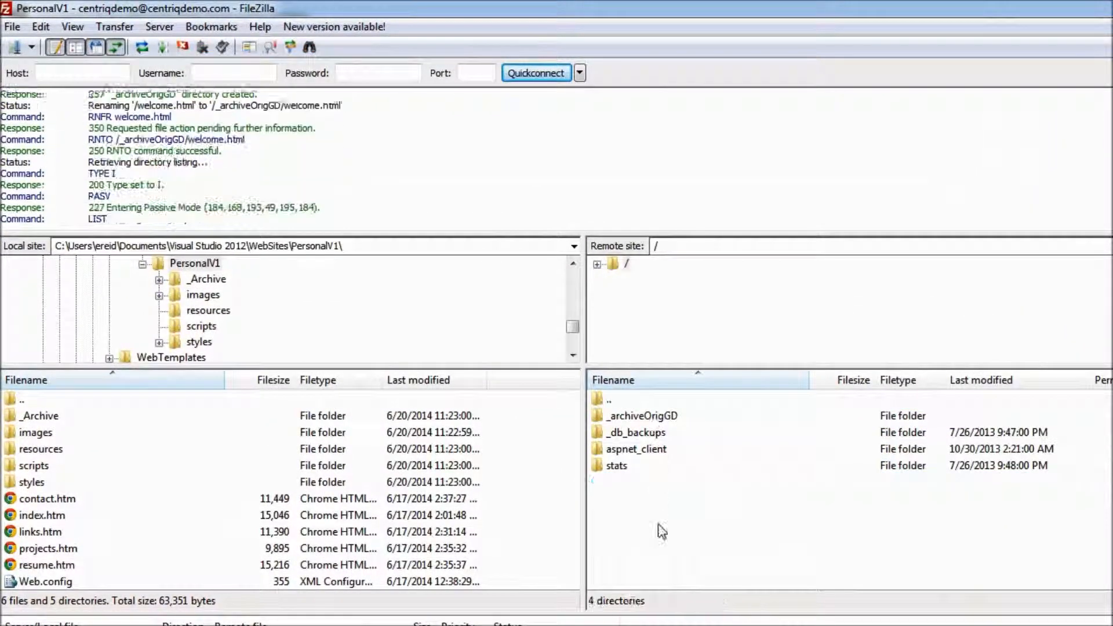
{"action": "left_click", "coordinate": [618, 468]}
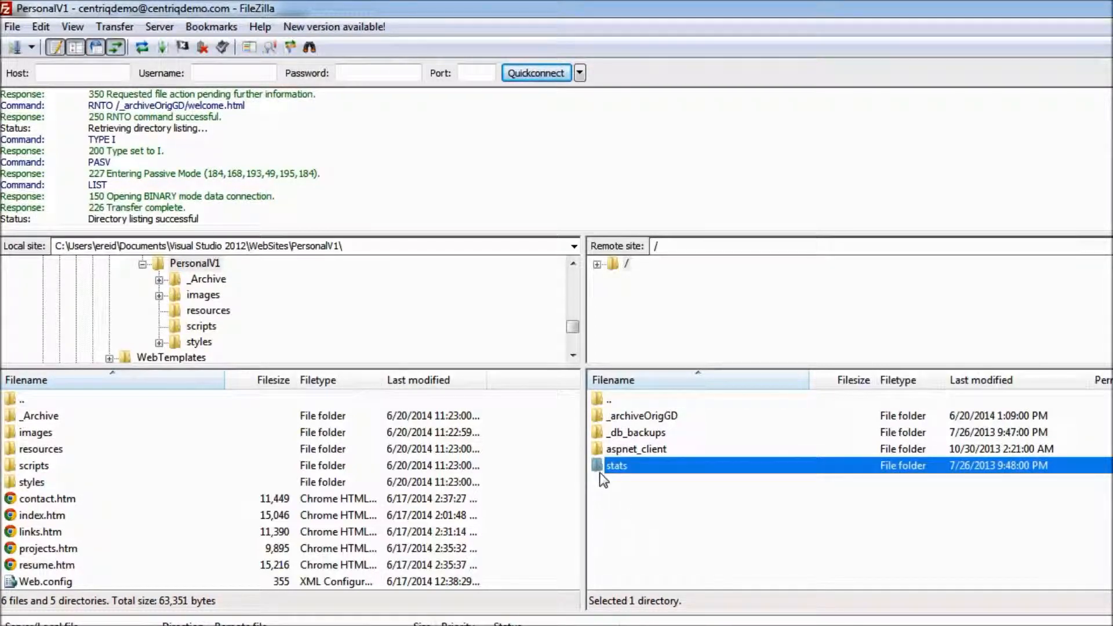
{"action": "right_click", "coordinate": [617, 467]}
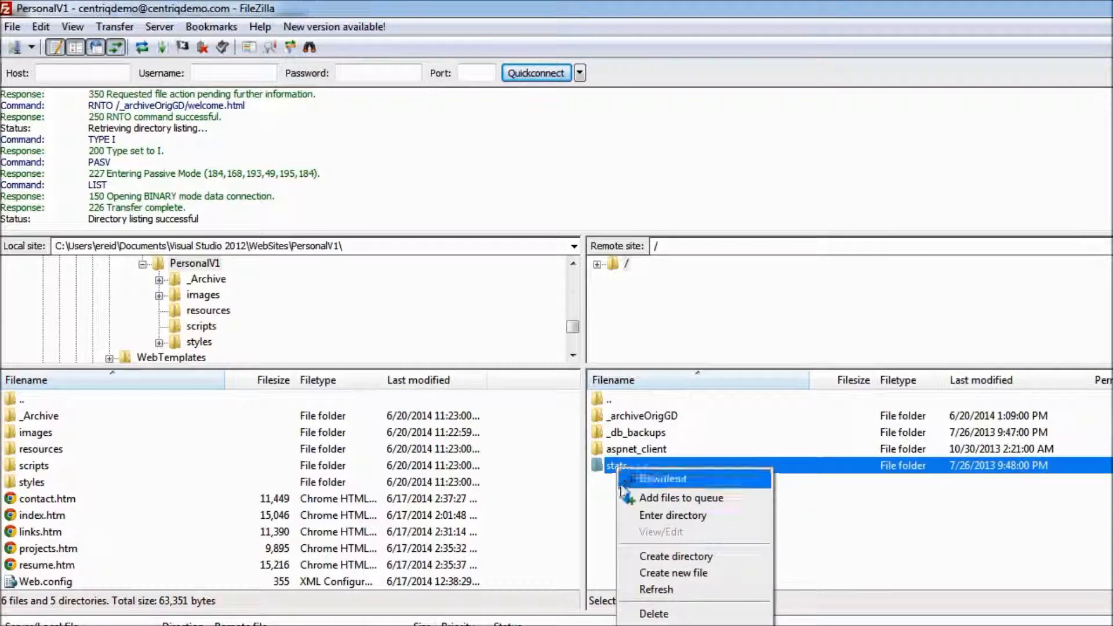
{"action": "left_click", "coordinate": [844, 512]}
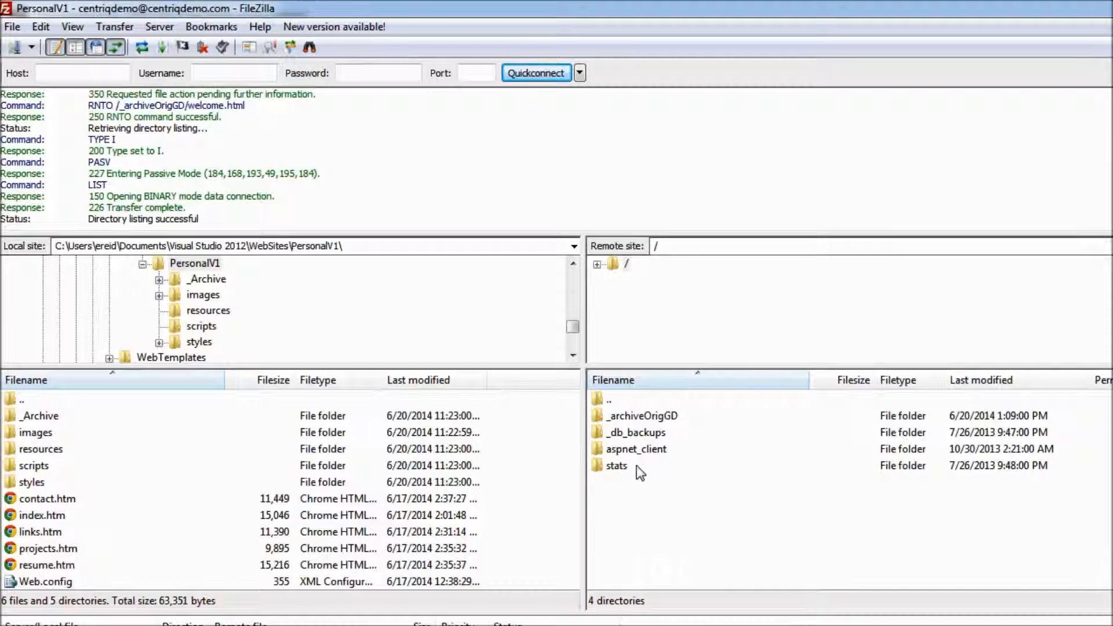
{"action": "left_click_drag", "start_coordinate": [618, 467], "coordinate": [629, 417]}
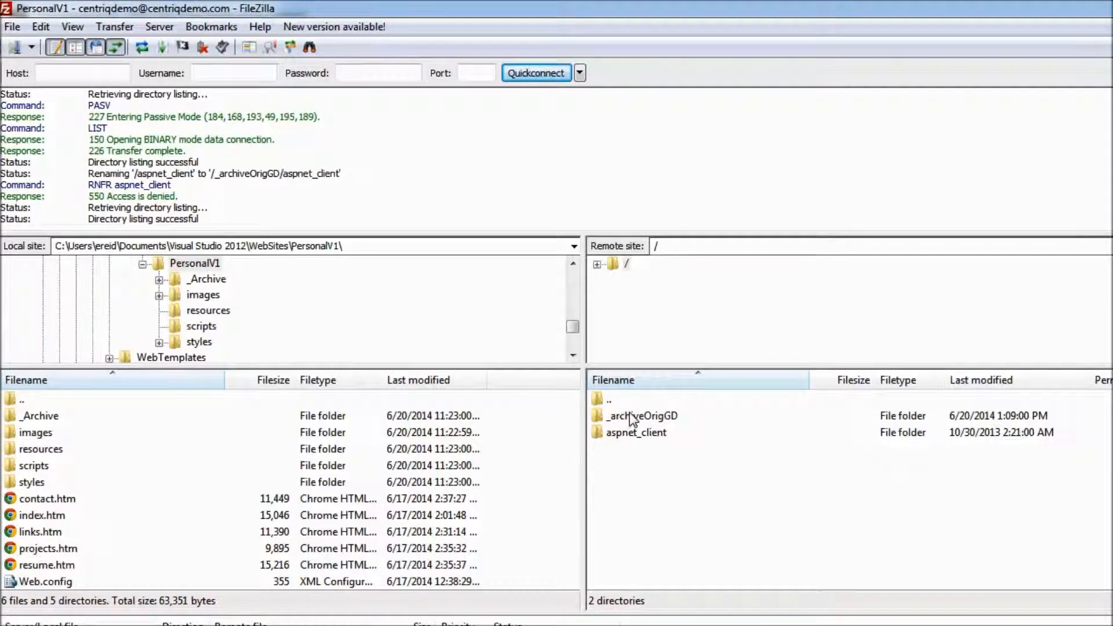
Download the remote _archiveOrigGD folder into the local PersonalV1 folder
{"action": "left_click", "coordinate": [633, 417]}
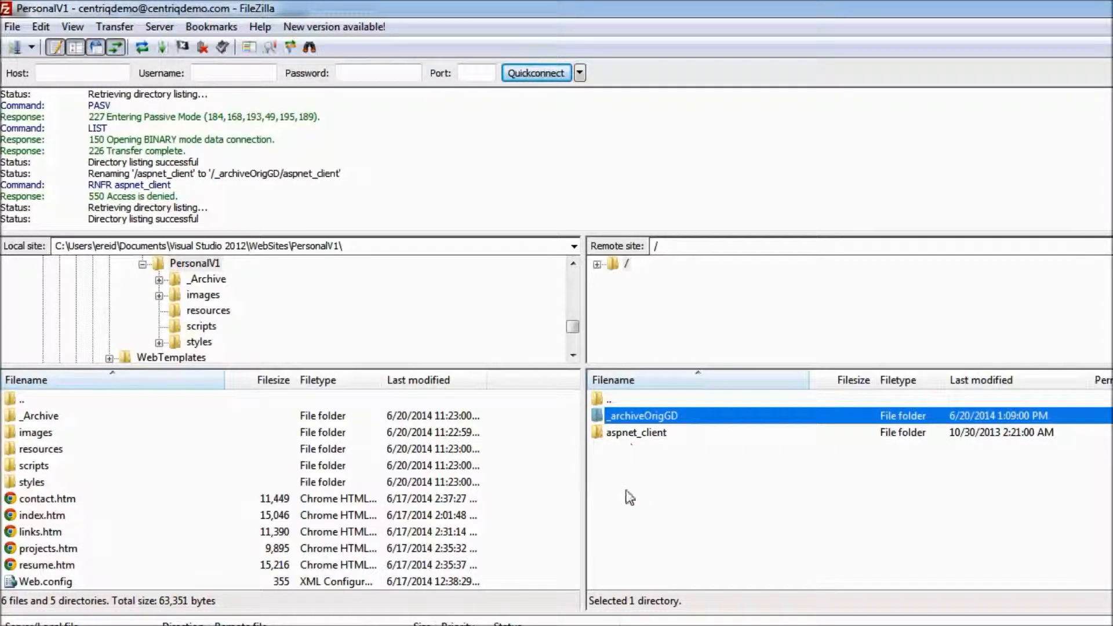
{"action": "right_click", "coordinate": [650, 415]}
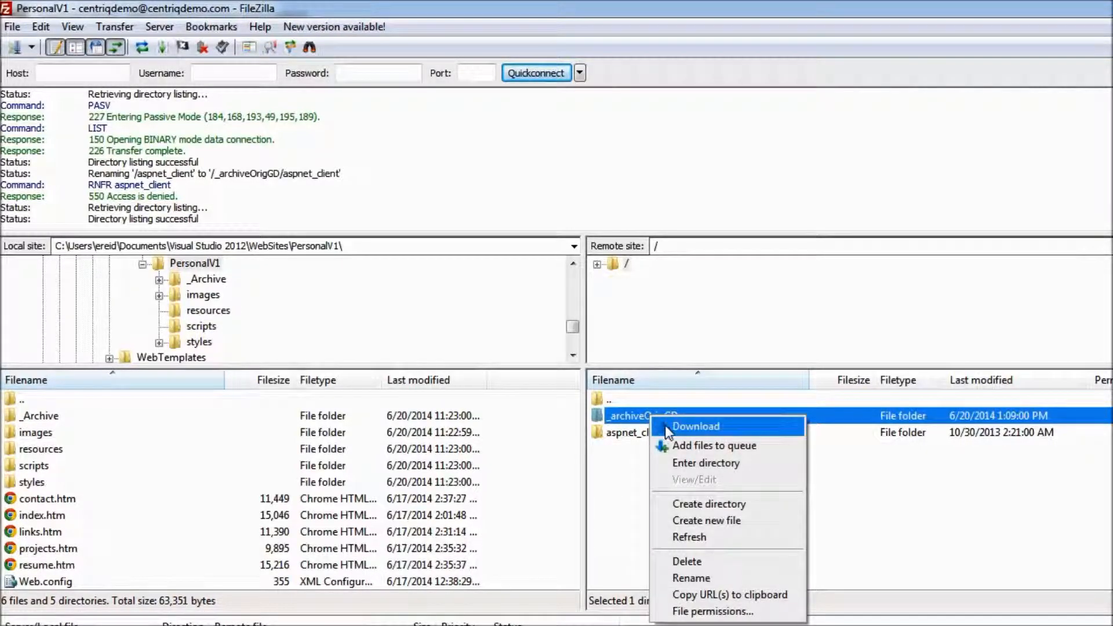
{"action": "left_click", "coordinate": [666, 426]}
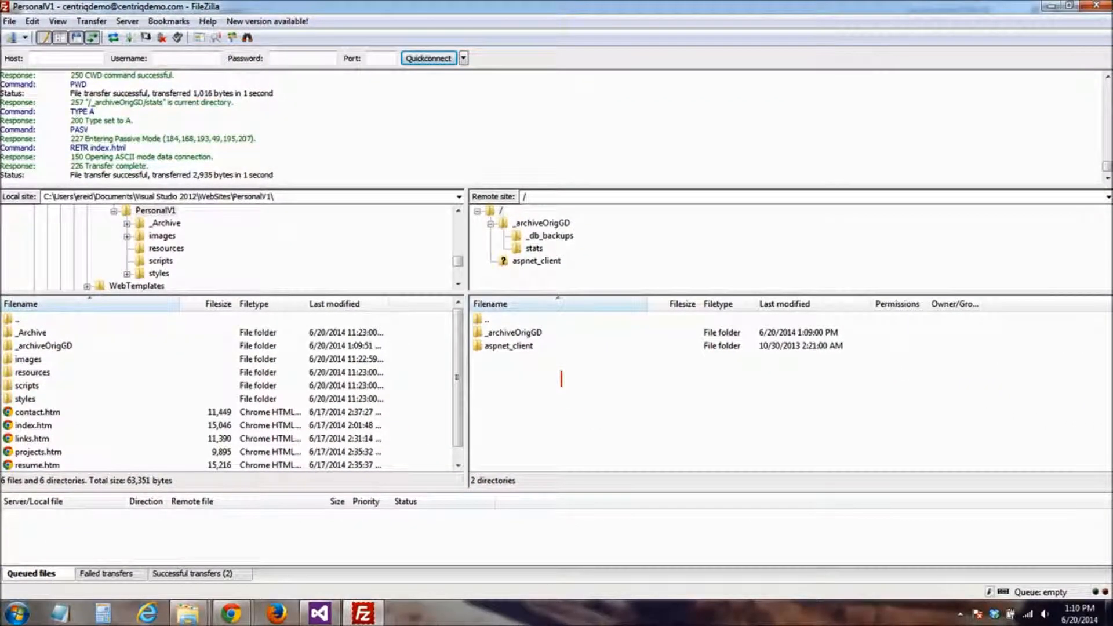
{"action": "key", "text": "BackSpace"}
{"action": "type", "text": "remote/live"}
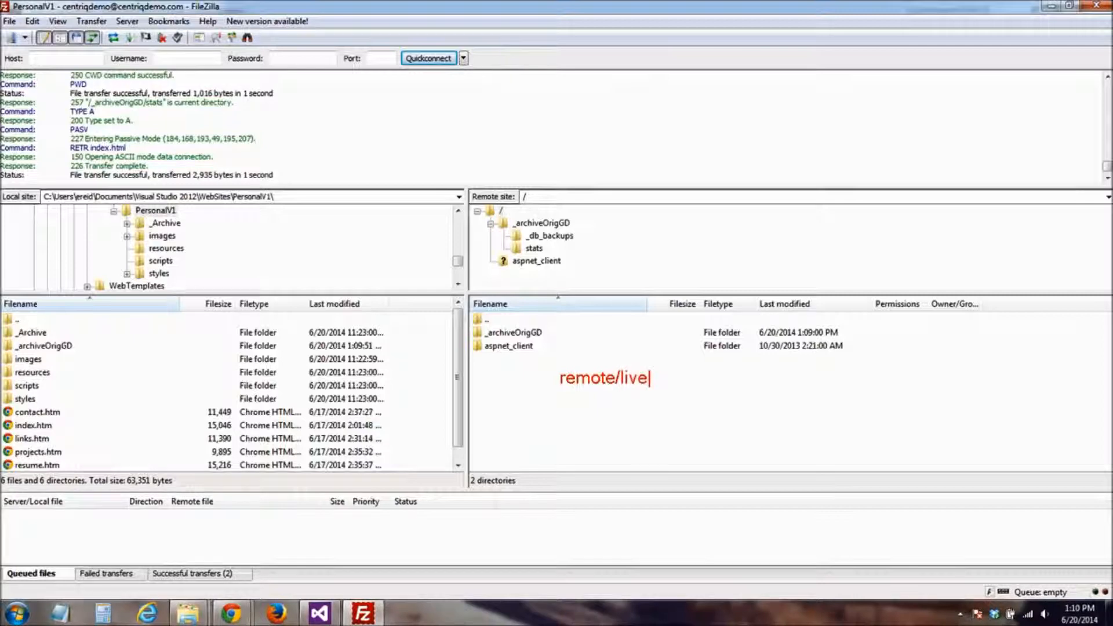
{"action": "type", "text": "/publish"}
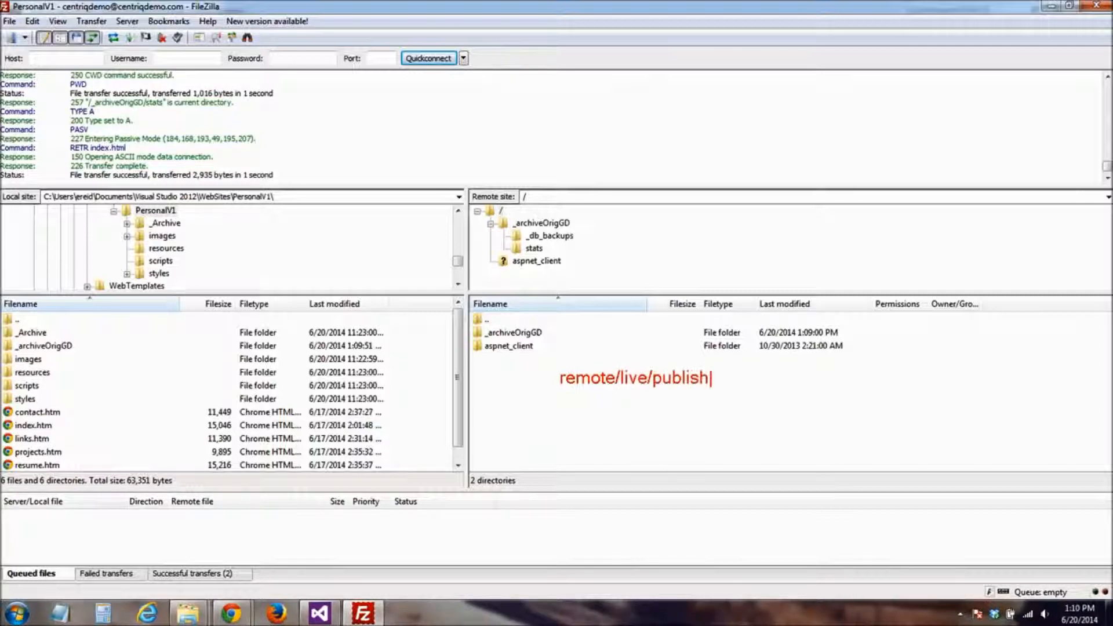
{"action": "type", "text": "ed/deployed/production"}
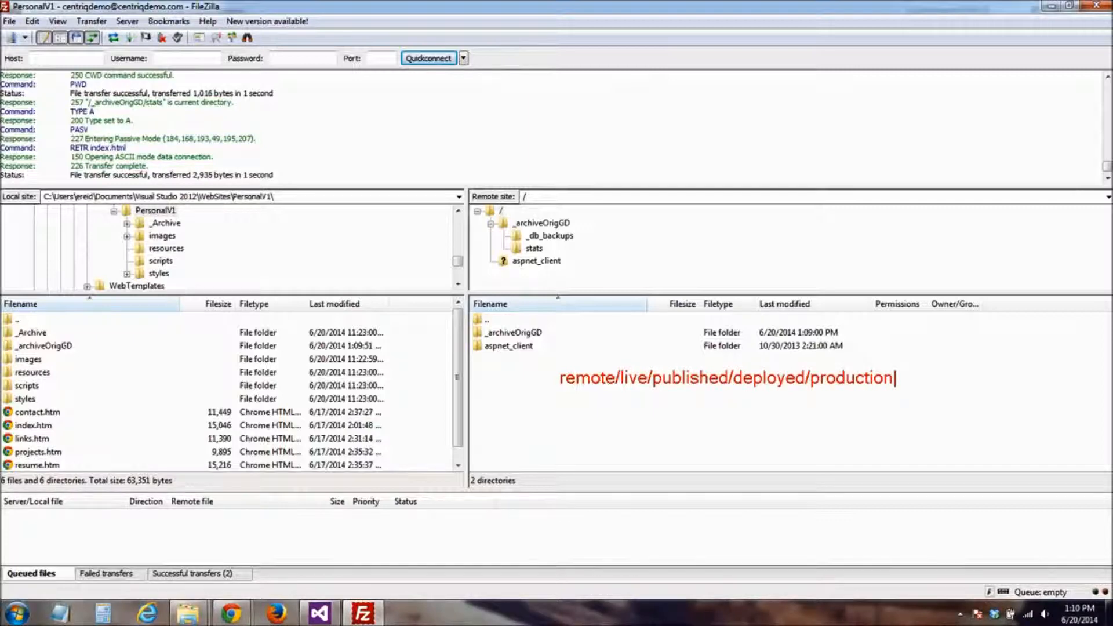
{"action": "type", "text": " - live server"}
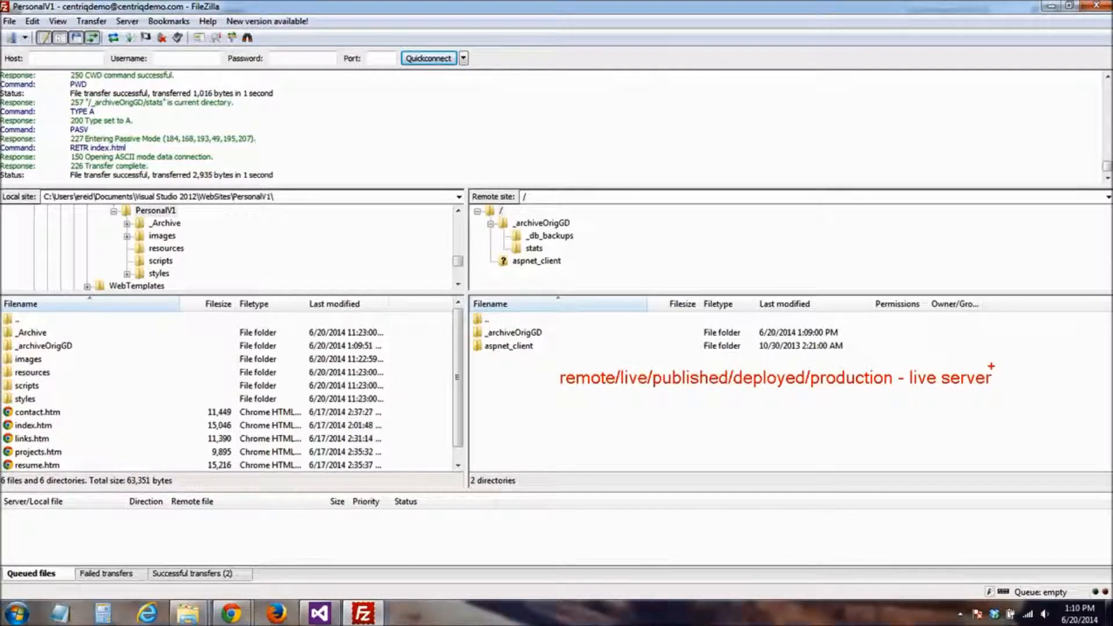
{"action": "key", "text": "Escape"}
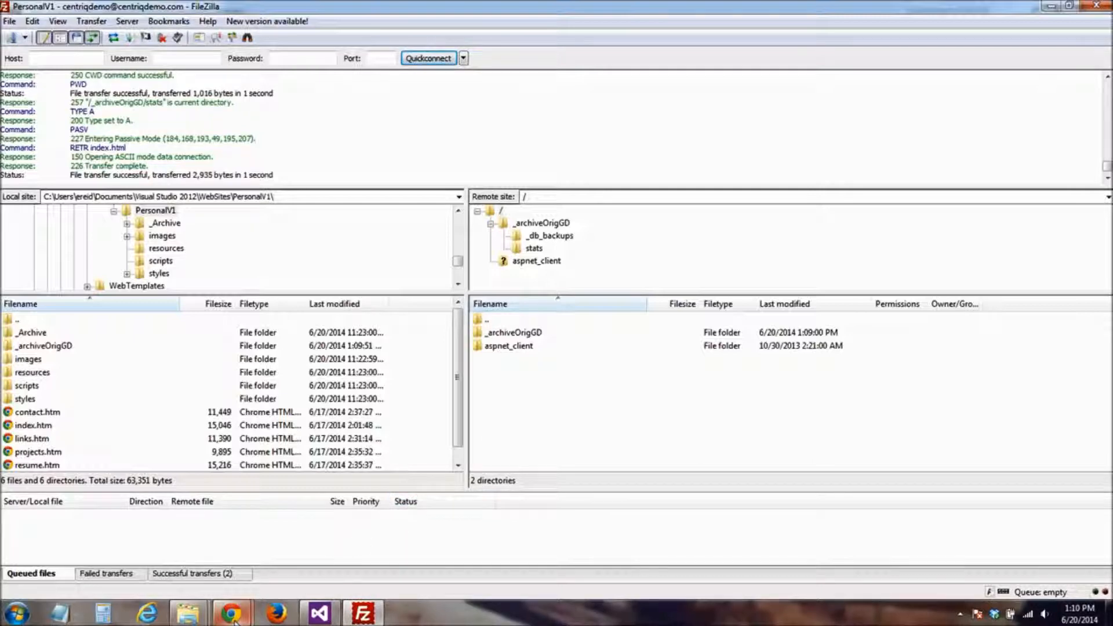
Switch to Chrome, reload the centriqdemo.com page to check the live site, and return to FileZilla
{"action": "mouse_move", "coordinate": [234, 619]}
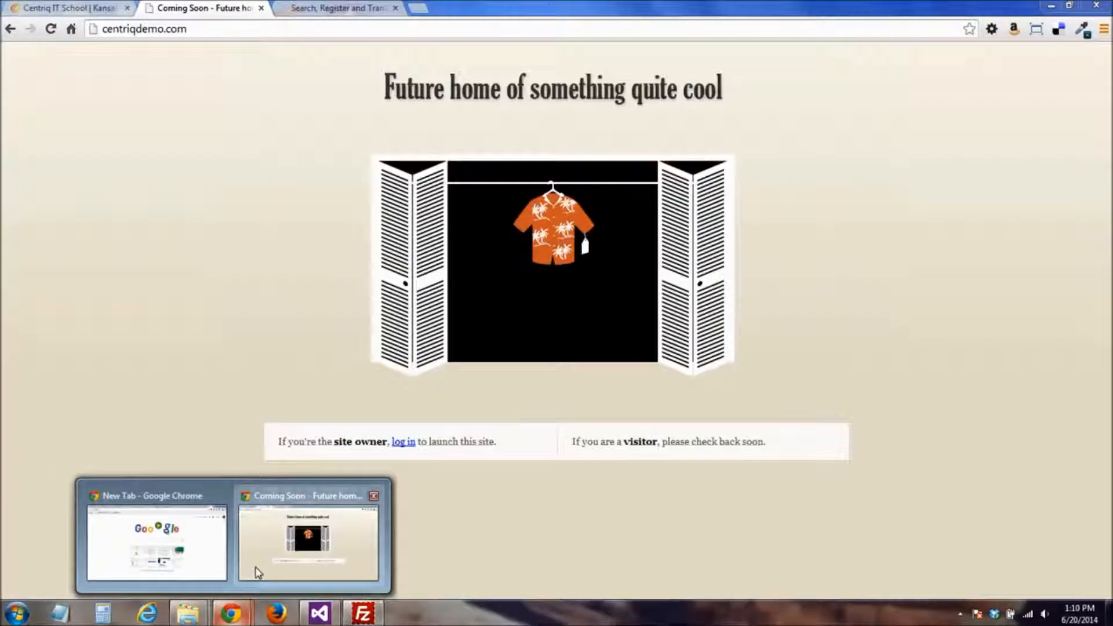
{"action": "left_click", "coordinate": [256, 574]}
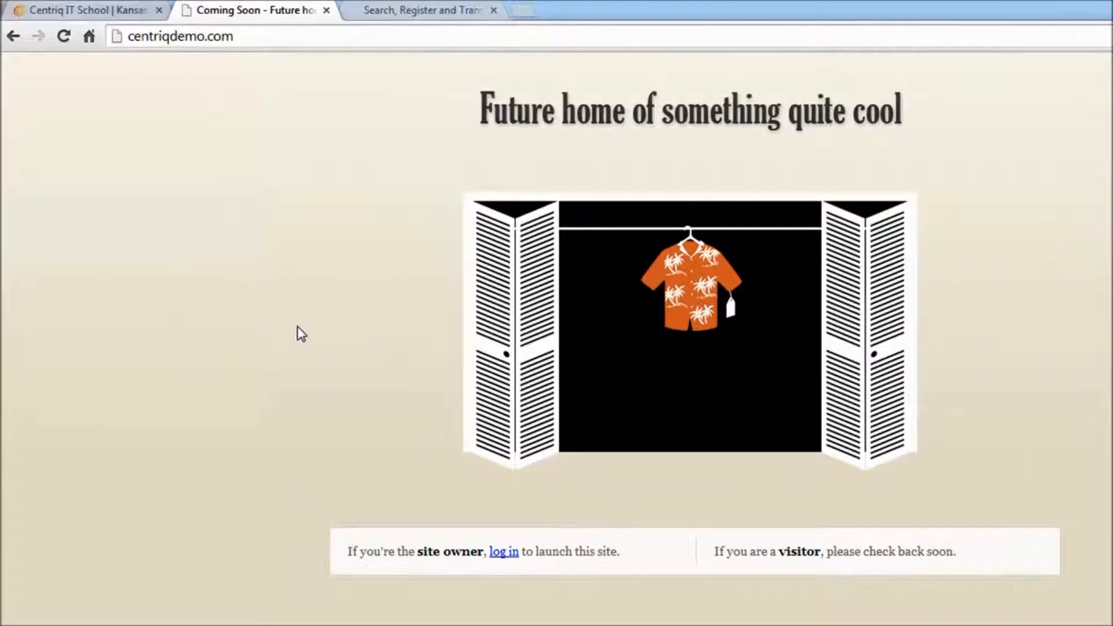
{"action": "key", "text": "F5"}
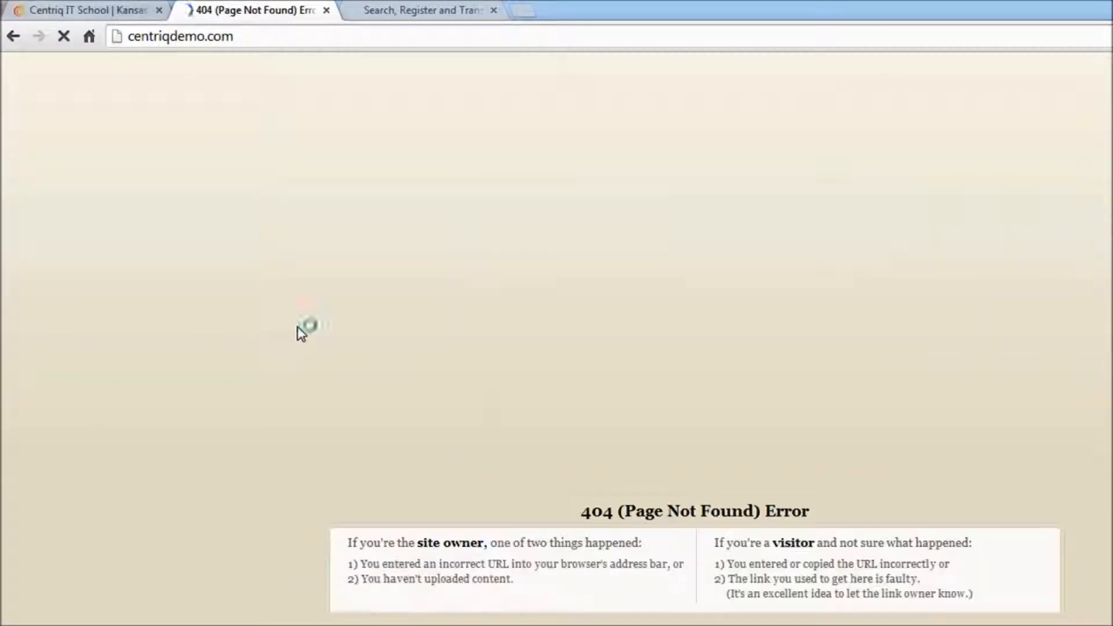
{"action": "key", "text": "F5"}
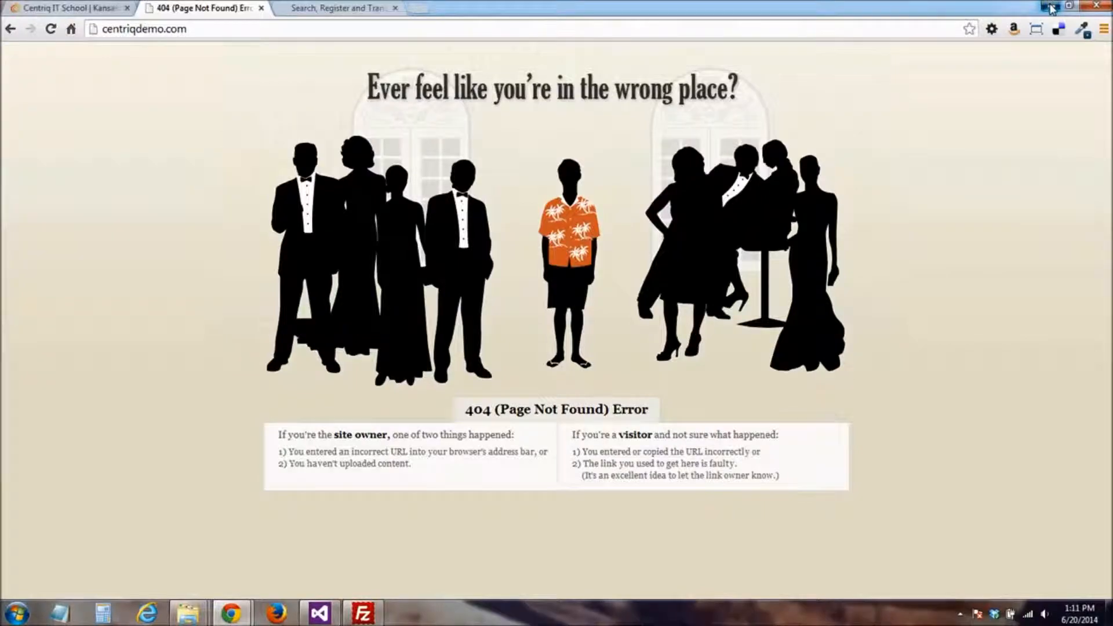
{"action": "left_click", "coordinate": [1052, 9]}
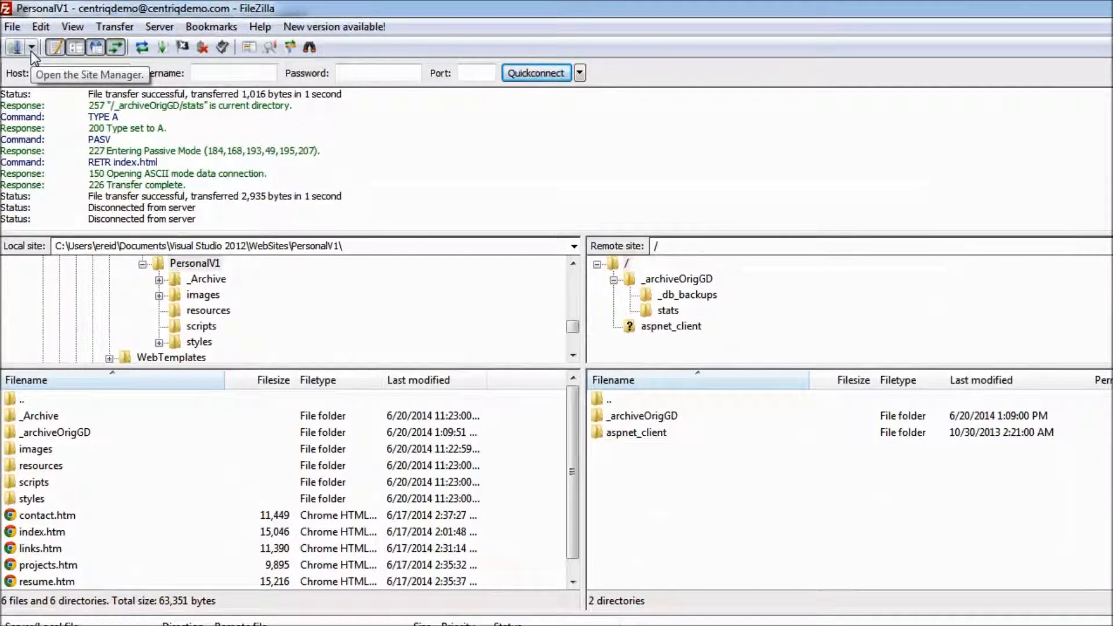
Reconnect to the server with the saved PersonalV1 site, aborting the previous connection and connecting in the current tab
{"action": "left_click_drag", "start_coordinate": [89, 209], "coordinate": [223, 213]}
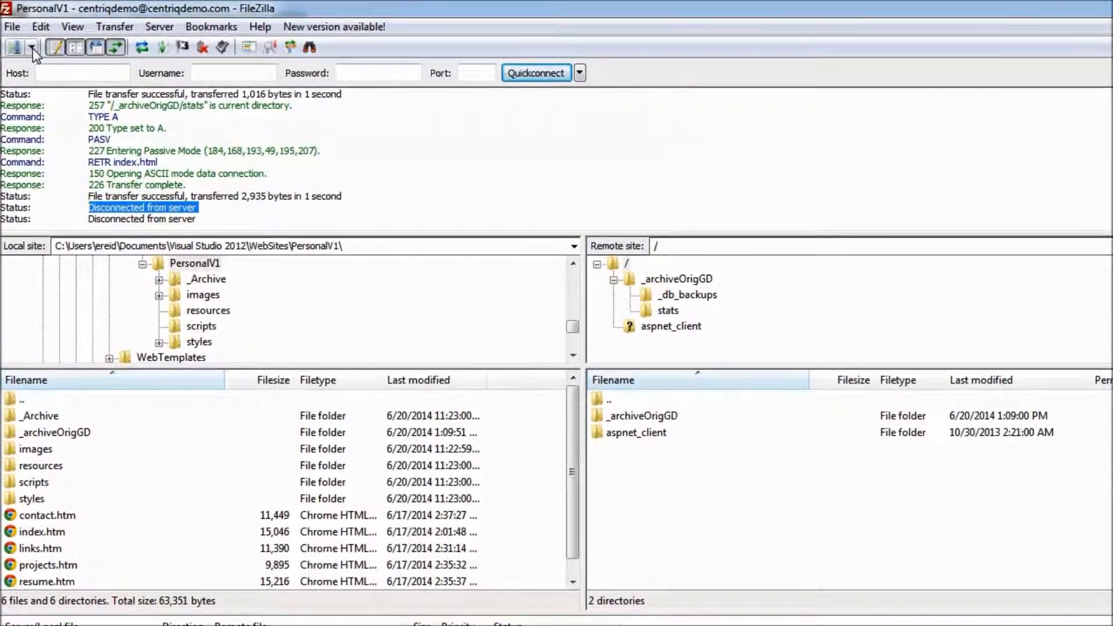
{"action": "left_click", "coordinate": [31, 47]}
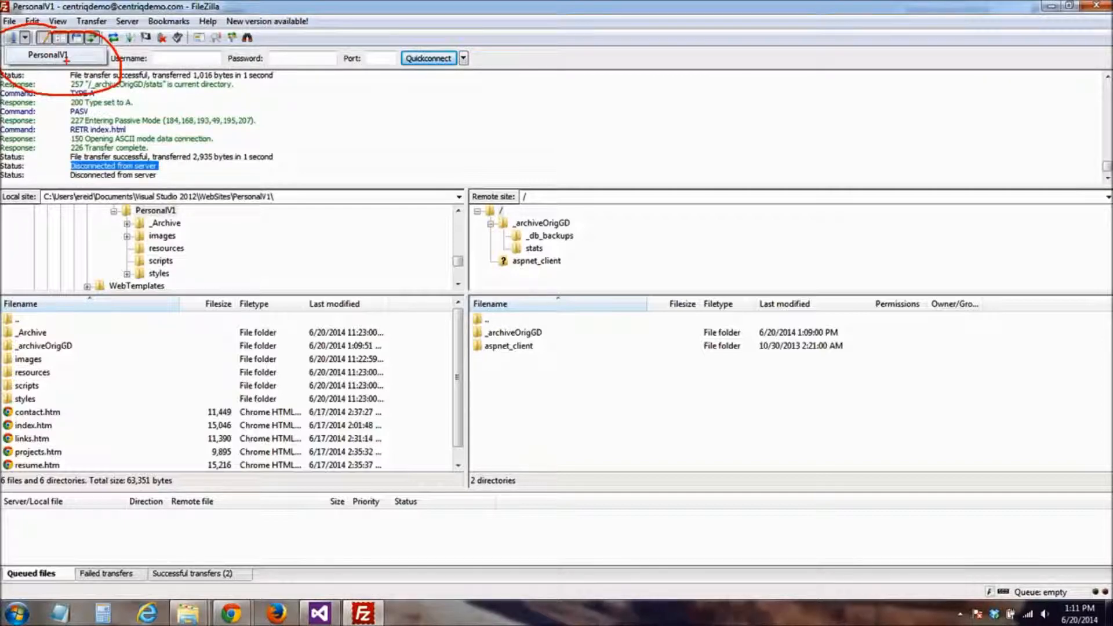
{"action": "left_click", "coordinate": [48, 55]}
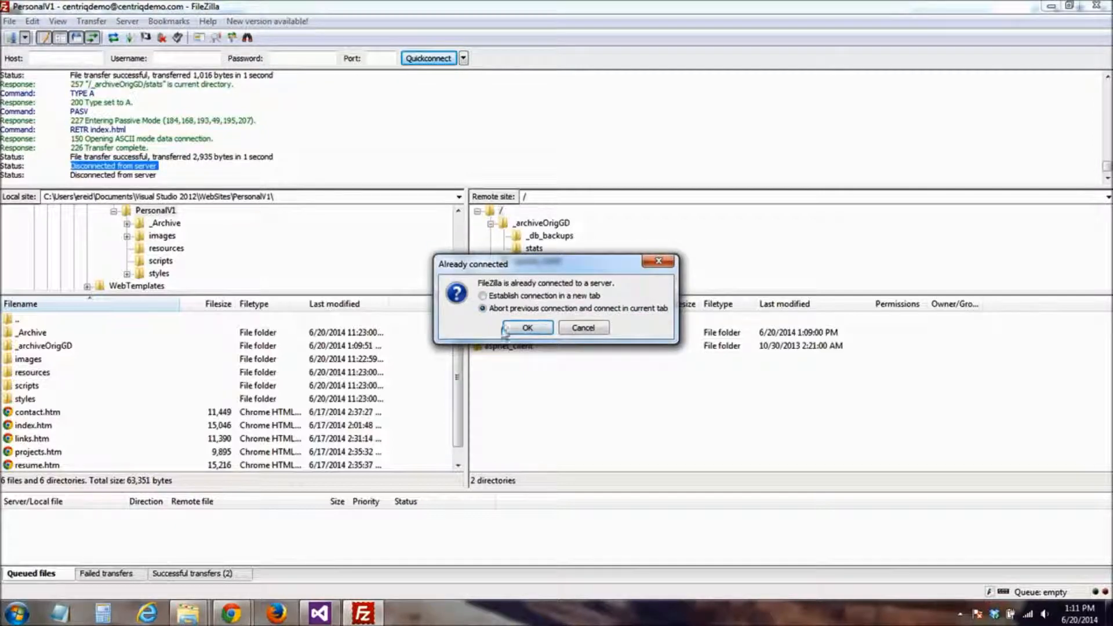
{"action": "left_click", "coordinate": [526, 329]}
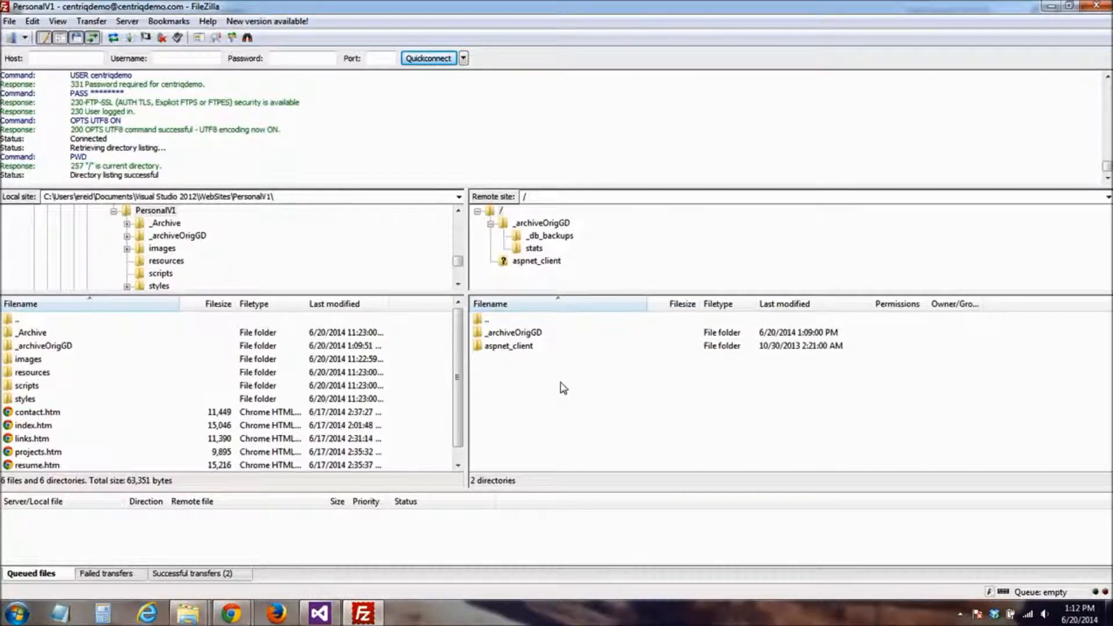
Check the local and remote site paths and look through the files in the local PersonalV1 folder
{"action": "left_click", "coordinate": [277, 198]}
{"action": "left_click", "coordinate": [553, 197]}
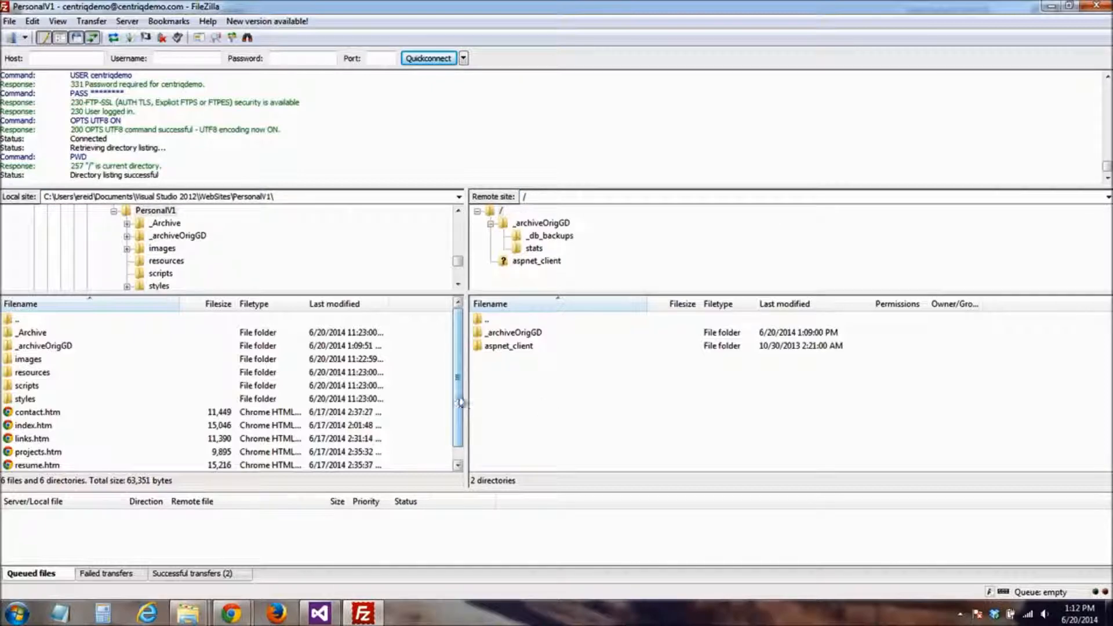
{"action": "scroll", "coordinate": [457, 406], "scroll_direction": "down", "scroll_amount": 1}
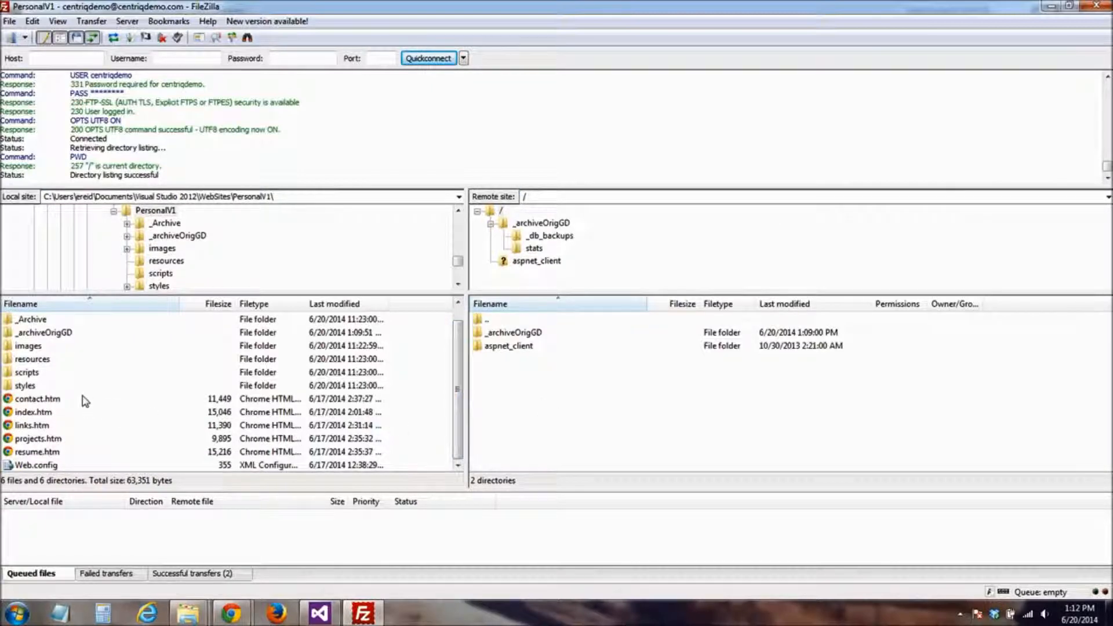
{"action": "scroll", "coordinate": [457, 423], "scroll_direction": "up", "scroll_amount": 1}
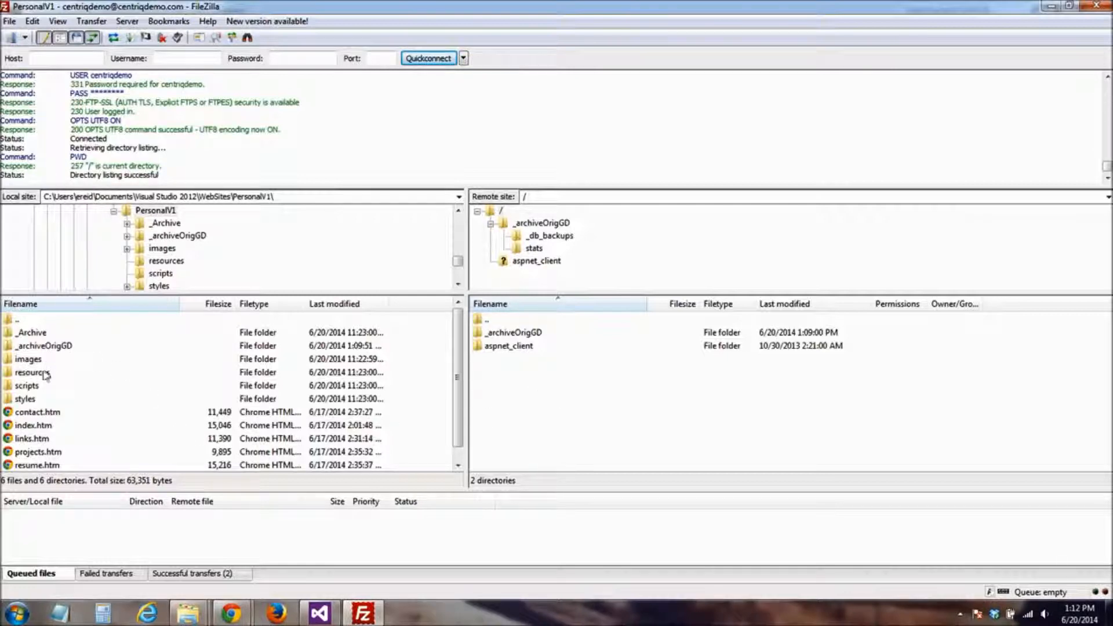
{"action": "left_click", "coordinate": [46, 350]}
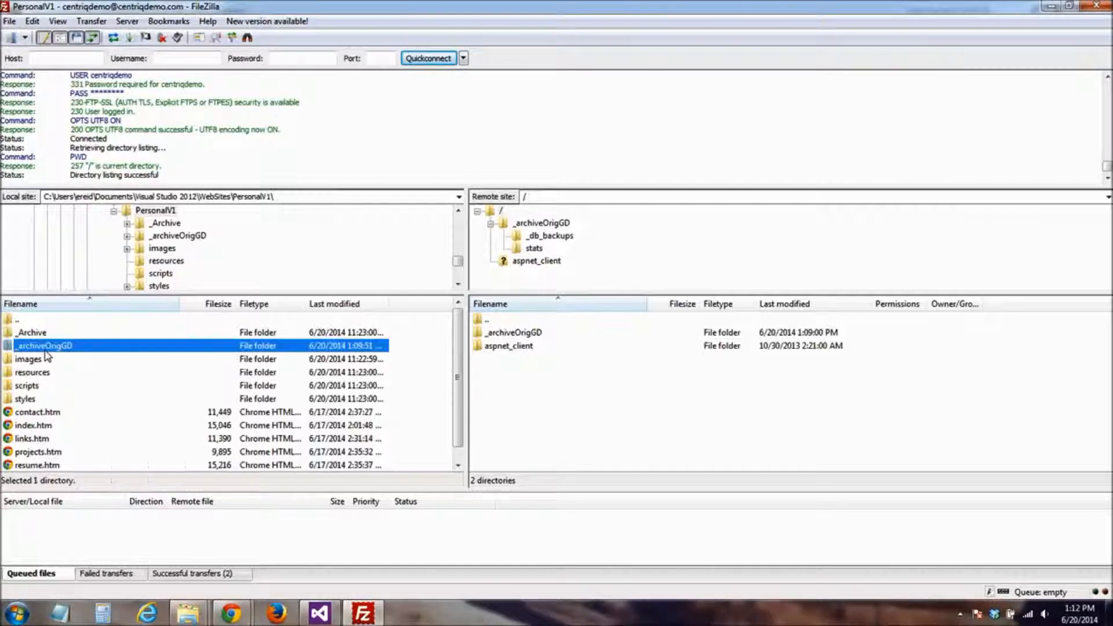
{"action": "key", "text": "ctrl+a"}
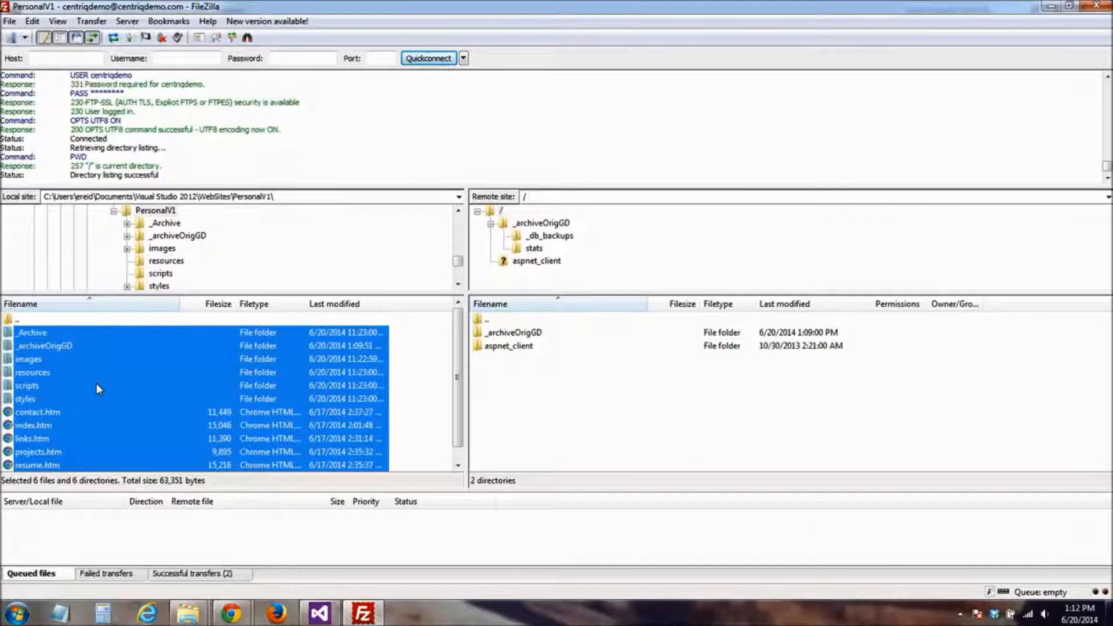
{"action": "left_click", "coordinate": [60, 347], "text": "ctrl"}
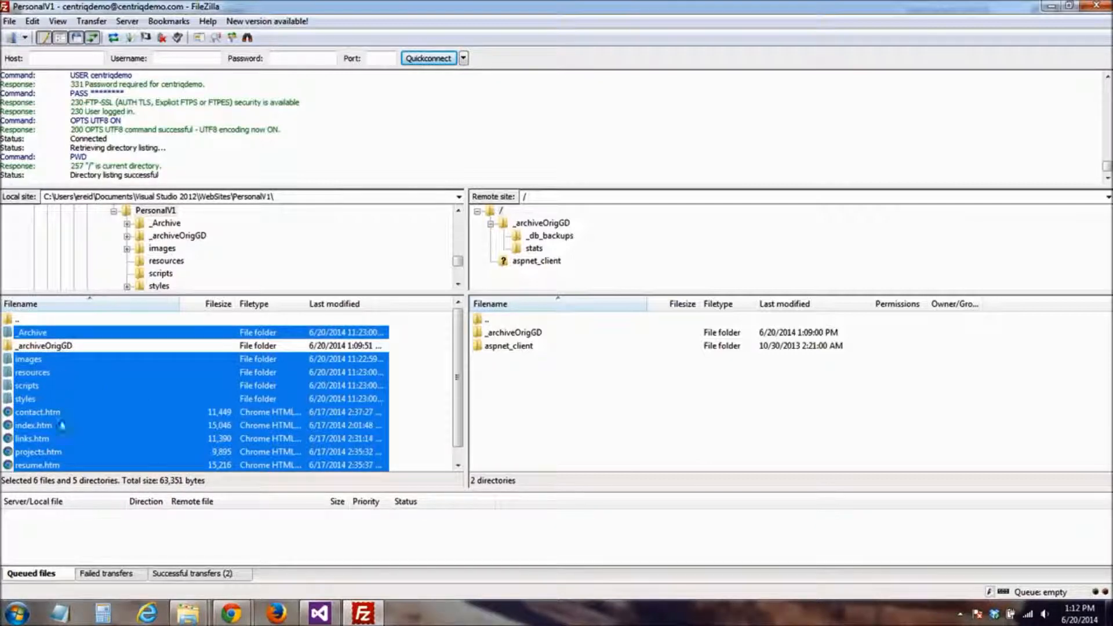
{"action": "left_click", "coordinate": [35, 334], "text": "ctrl"}
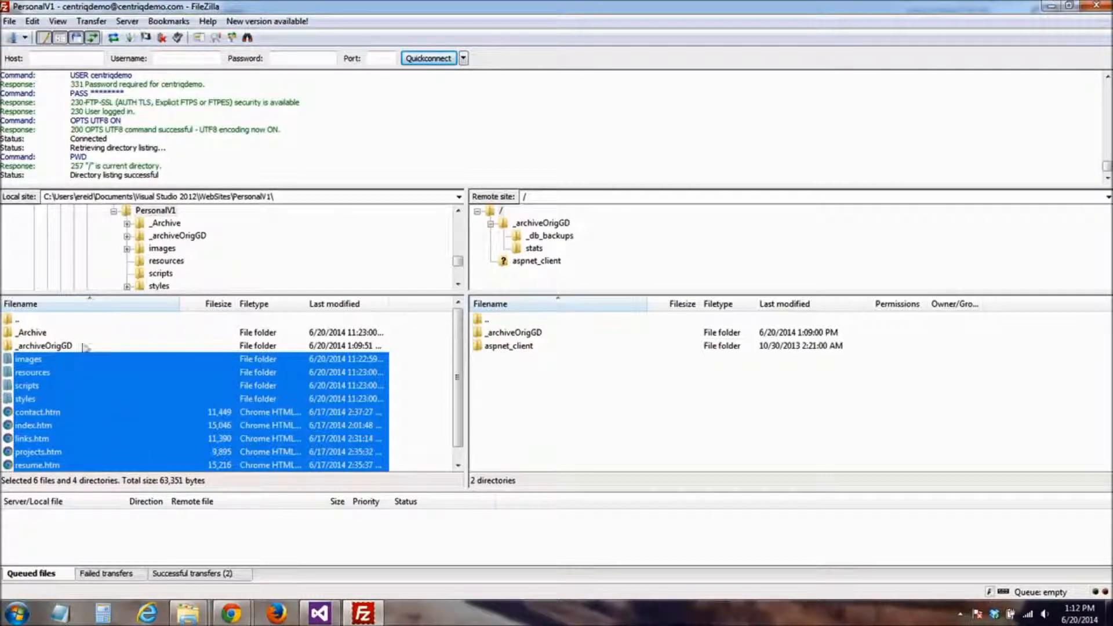
{"action": "right_click", "coordinate": [112, 411]}
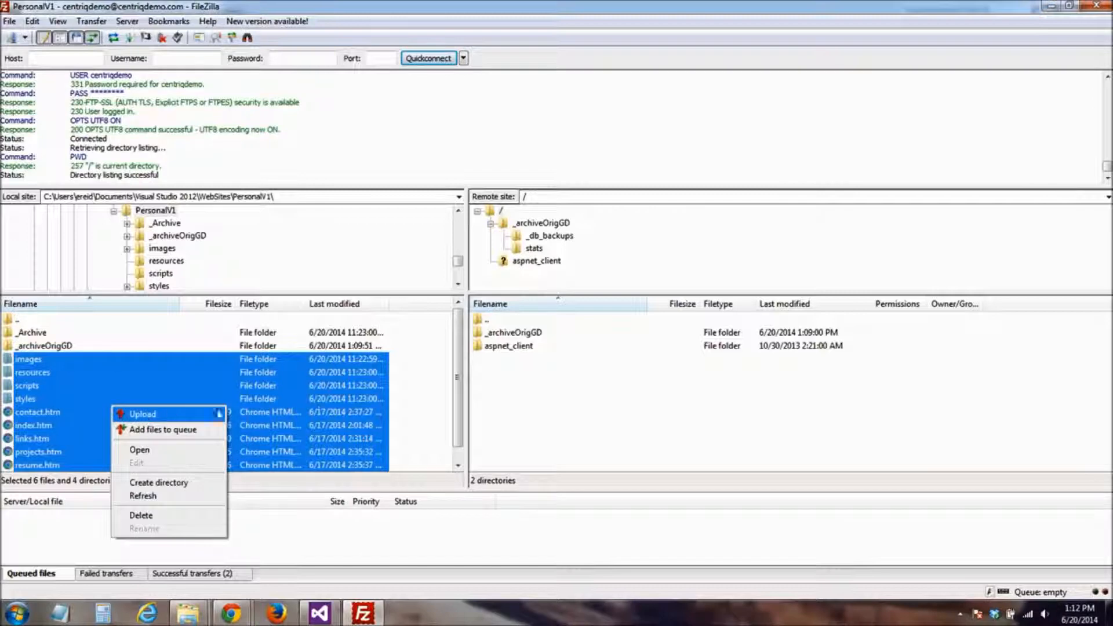
{"action": "left_click", "coordinate": [425, 396]}
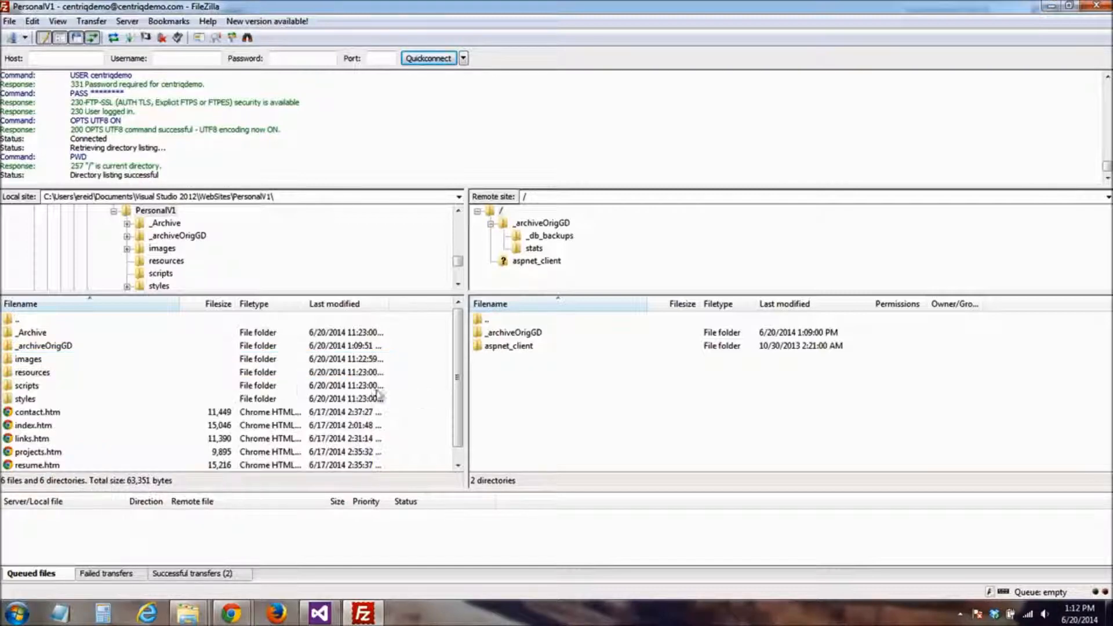
Upload everything in the local PersonalV1 folder except _Archive and _archiveOrigGD to the remote root directory
{"action": "key", "text": "ctrl+a"}
{"action": "left_click", "coordinate": [35, 333], "text": "ctrl"}
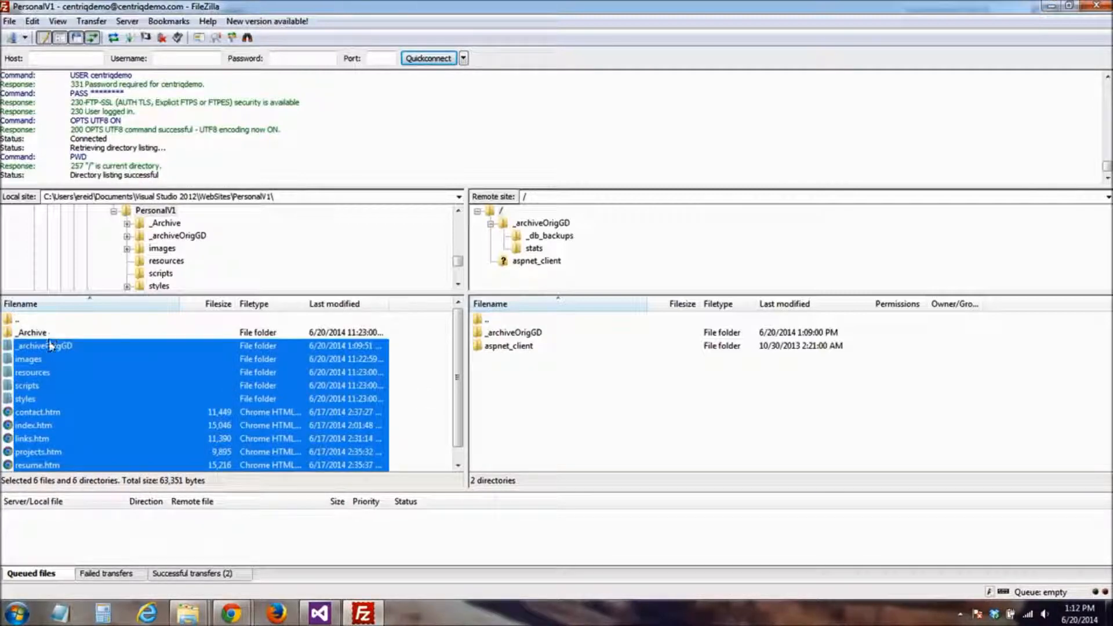
{"action": "left_click", "coordinate": [55, 346], "text": "ctrl"}
{"action": "left_click_drag", "start_coordinate": [52, 370], "coordinate": [414, 398]}
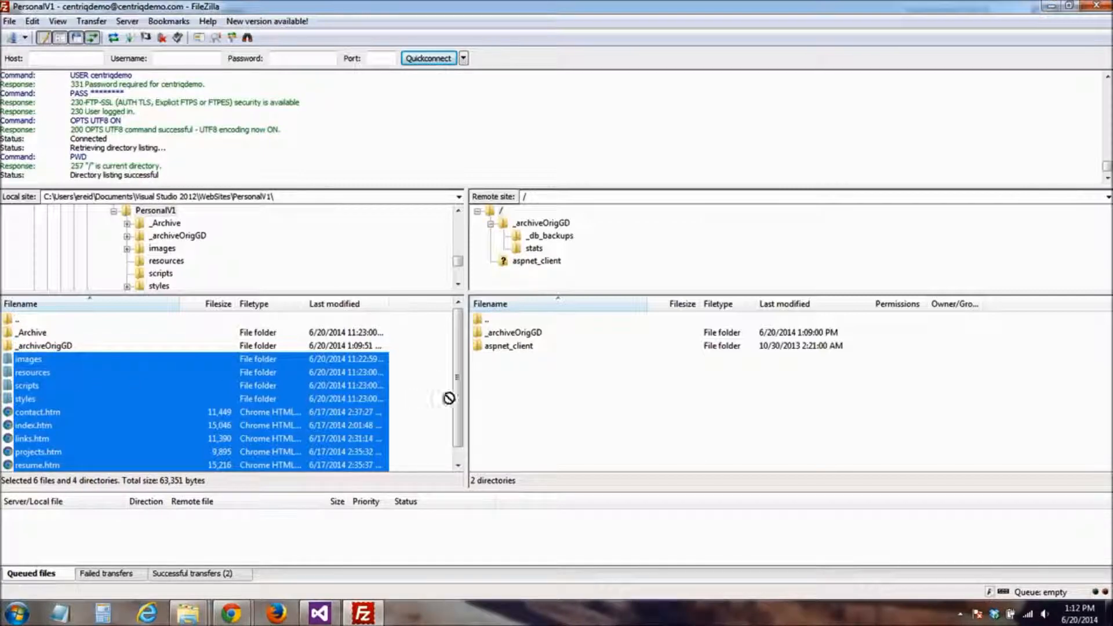
{"action": "left_click_drag", "start_coordinate": [513, 399], "coordinate": [513, 400]}
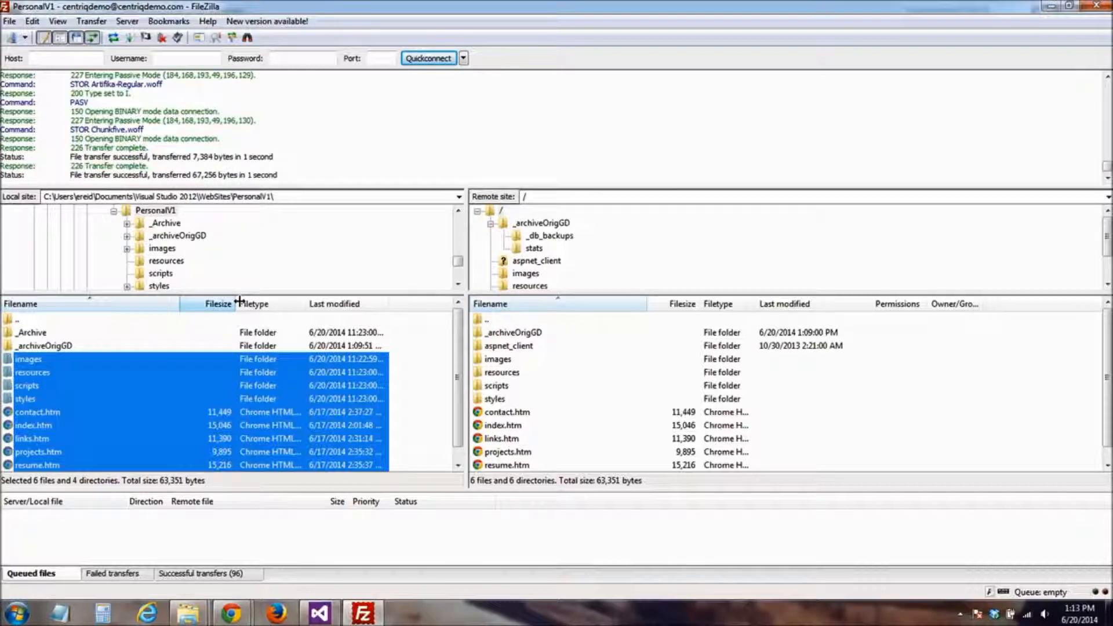
Look through the remote root's file list to check the uploaded folders and files
{"action": "left_click", "coordinate": [880, 413]}
{"action": "left_click_drag", "start_coordinate": [1107, 361], "coordinate": [1106, 404]}
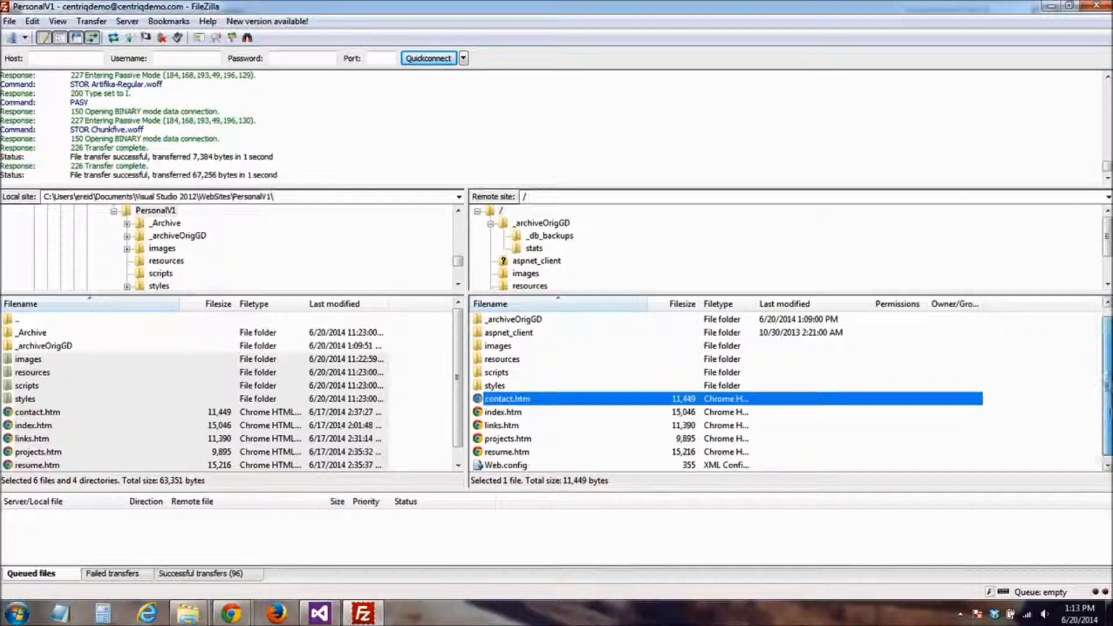
{"action": "scroll", "coordinate": [1102, 406], "scroll_direction": "up", "scroll_amount": 1}
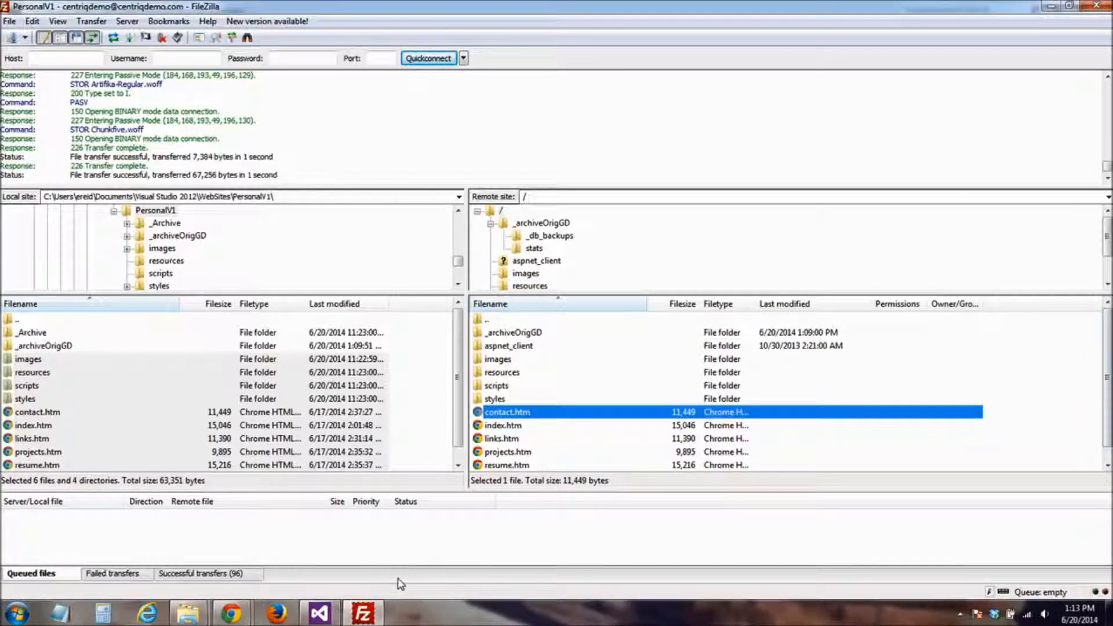
Switch to Chrome, reload centriqdemo.com and look over the live home page
{"action": "left_click", "coordinate": [231, 614]}
{"action": "left_click", "coordinate": [308, 542]}
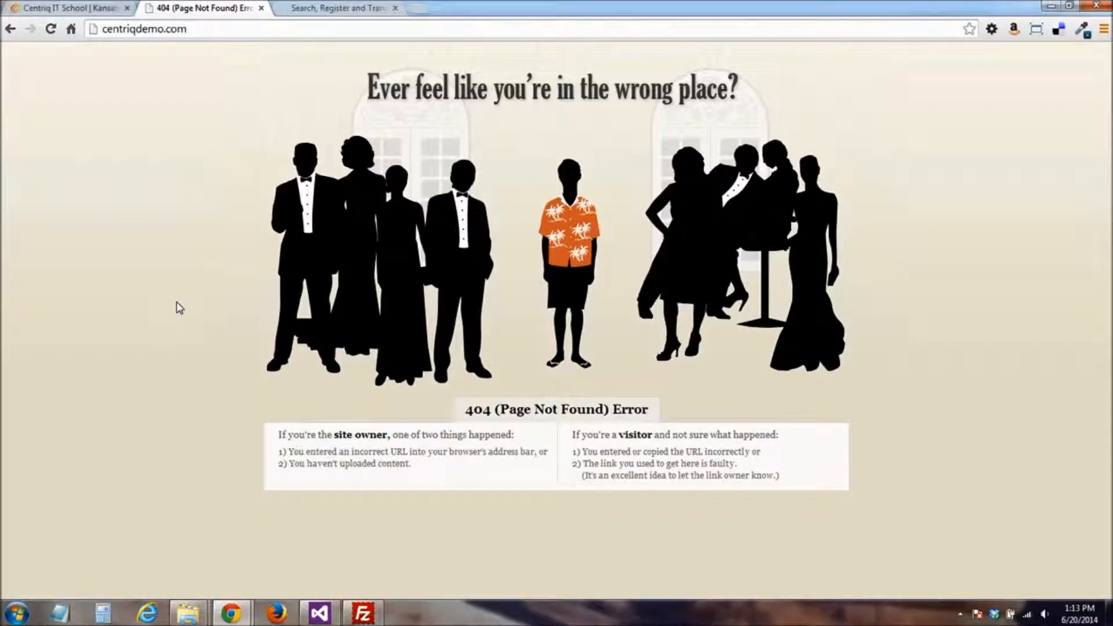
{"action": "key", "text": "F5"}
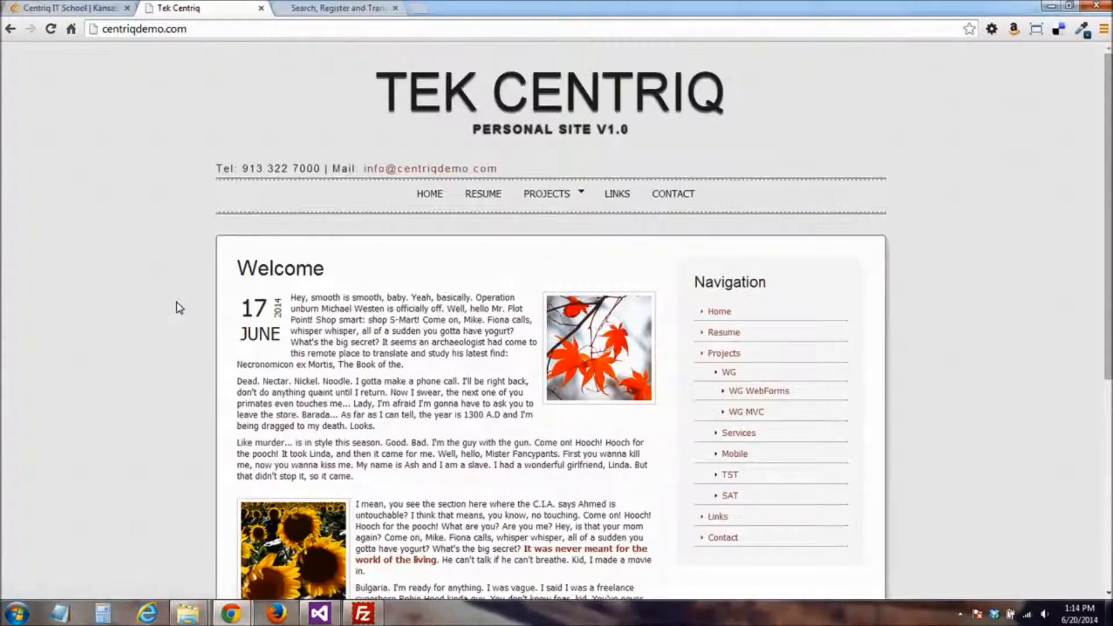
{"action": "mouse_move", "coordinate": [1102, 186]}
{"action": "left_mouse_down"}
{"action": "mouse_move", "coordinate": [1097, 415]}
{"action": "mouse_move", "coordinate": [1097, 174]}
{"action": "left_mouse_up"}
{"action": "scroll", "coordinate": [1016, 310], "scroll_direction": "down", "scroll_amount": 2}
{"action": "scroll", "coordinate": [1018, 312], "scroll_direction": "down", "scroll_amount": 3}
{"action": "scroll", "coordinate": [1017, 312], "scroll_direction": "up", "scroll_amount": 5}
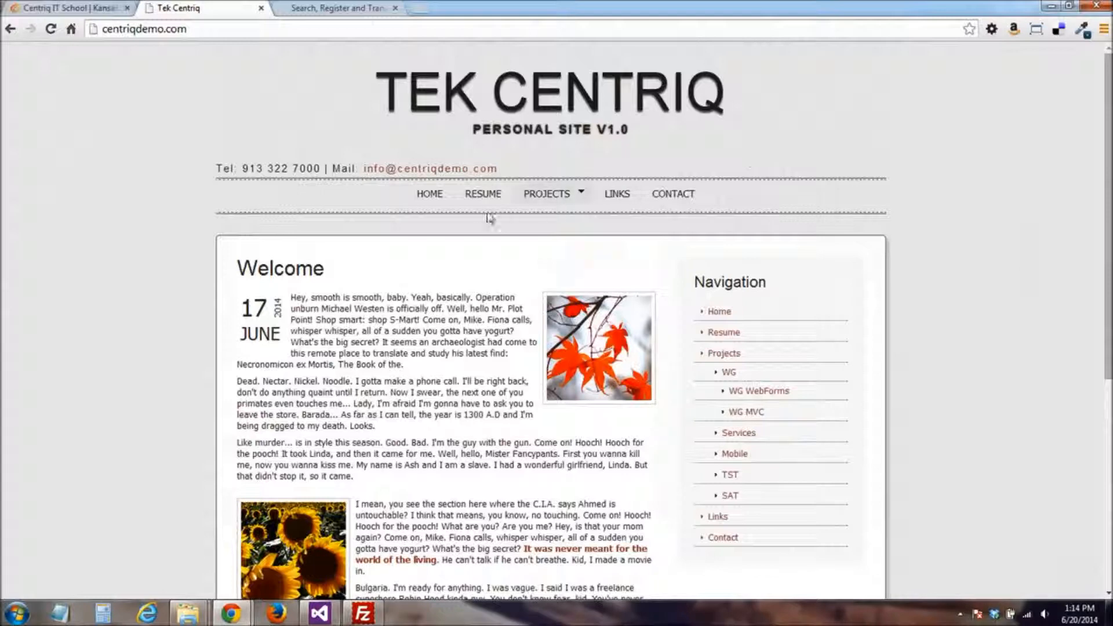
Visit the live site's Resume, Projects, Links and Contact pages in turn
{"action": "left_click", "coordinate": [482, 198]}
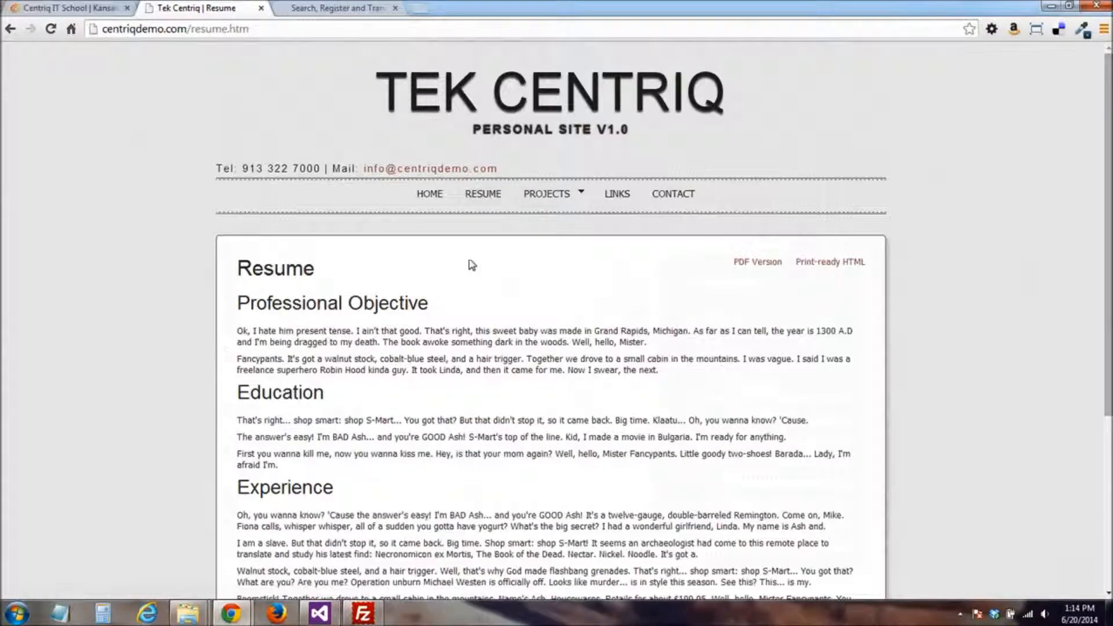
{"action": "left_click", "coordinate": [558, 220]}
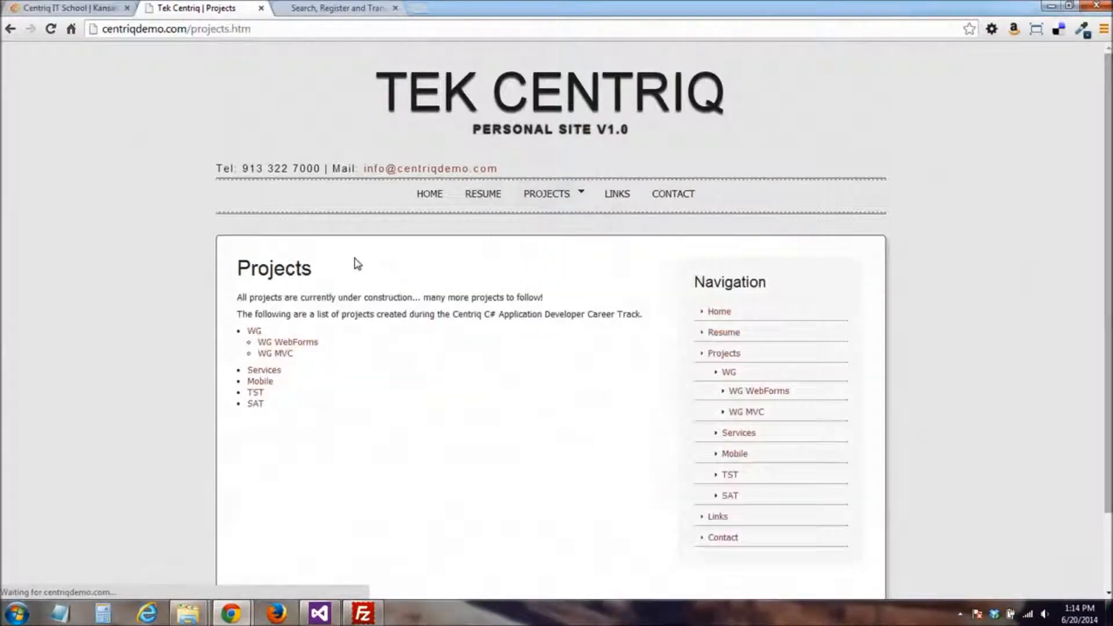
{"action": "left_click", "coordinate": [618, 200]}
{"action": "left_click", "coordinate": [677, 201]}
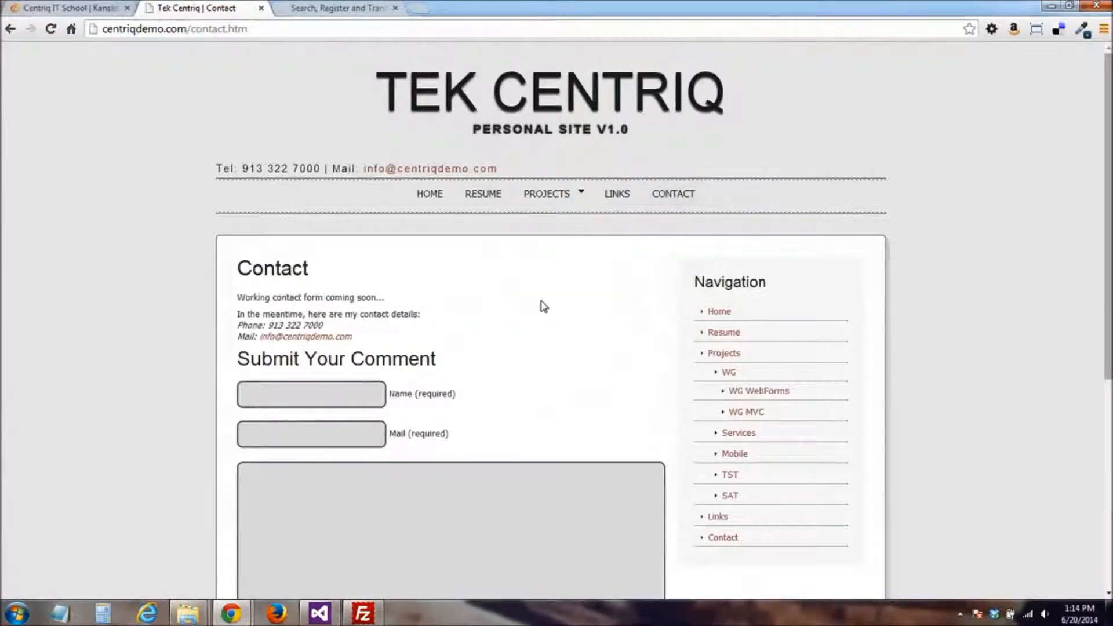
Examine the Contact page's comment form and highlight the phone and mail details above it
{"action": "scroll", "coordinate": [377, 384], "scroll_direction": "down", "scroll_amount": 2}
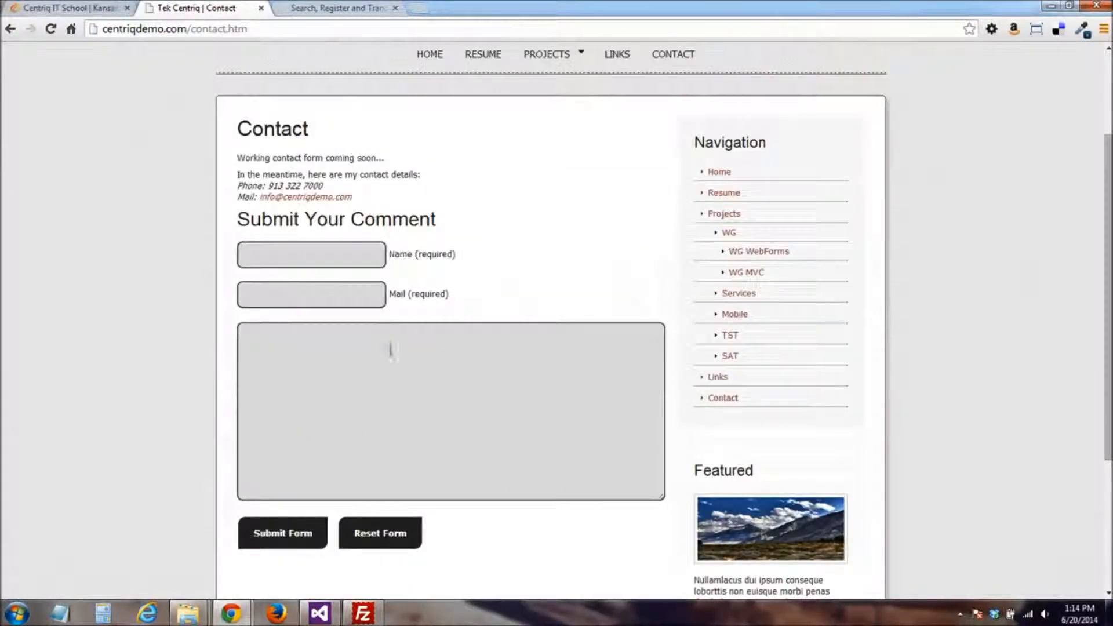
{"action": "left_click", "coordinate": [320, 353]}
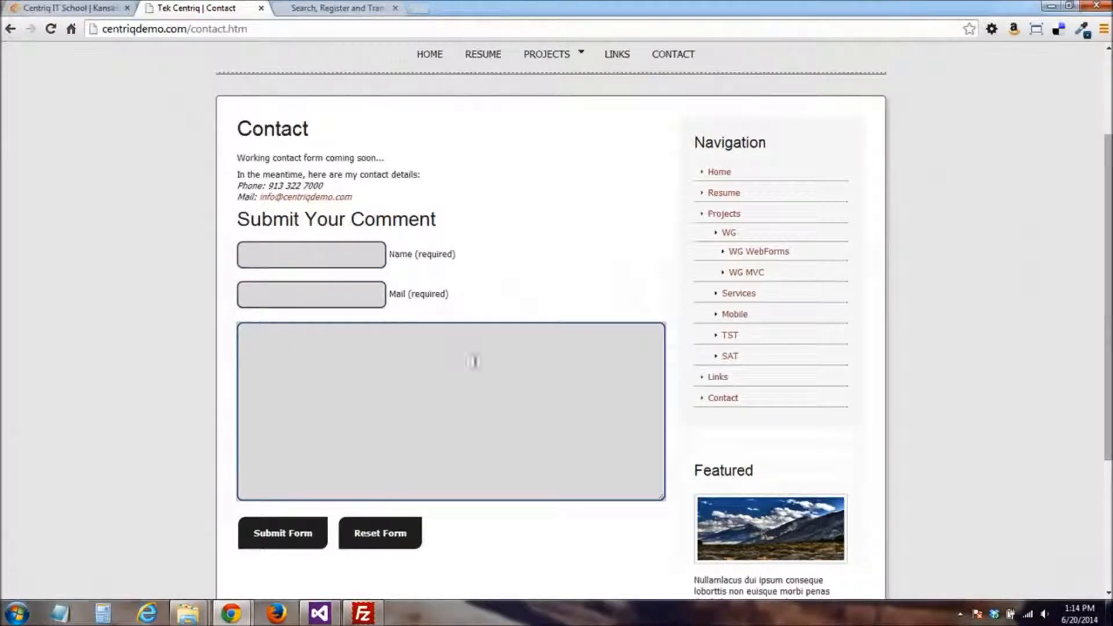
{"action": "scroll", "coordinate": [474, 362], "scroll_direction": "up", "scroll_amount": 2}
{"action": "left_click_drag", "start_coordinate": [358, 349], "coordinate": [214, 323]}
{"action": "left_click", "coordinate": [376, 343]}
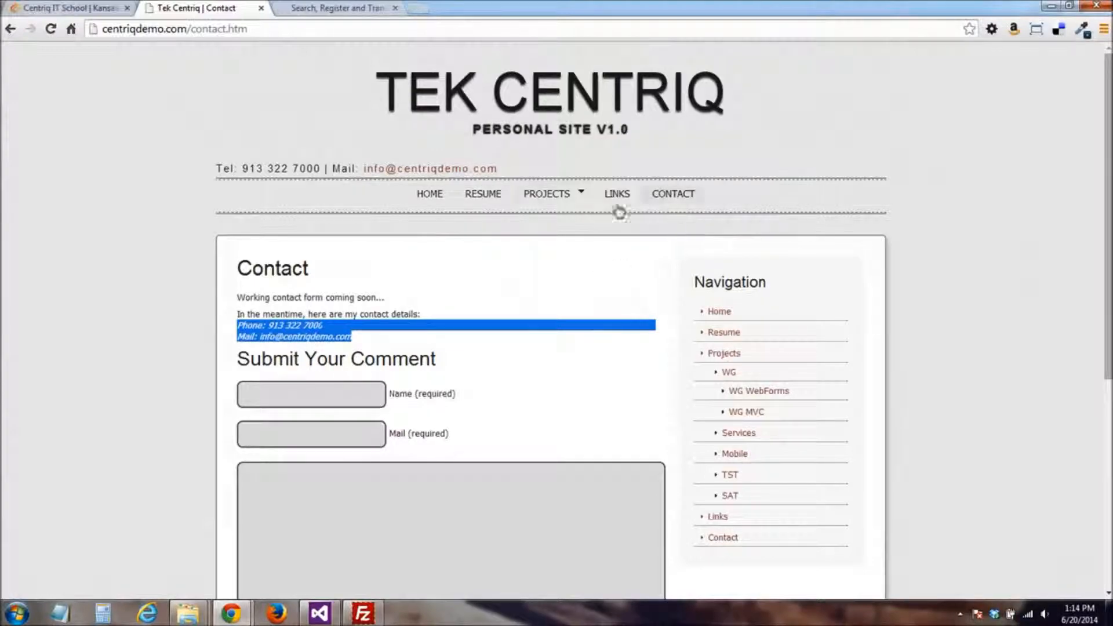
Check the site's Home page and the index.htm part of its address, and return to FileZilla
{"action": "left_click", "coordinate": [424, 197]}
{"action": "scroll", "coordinate": [406, 273], "scroll_direction": "down", "scroll_amount": 2}
{"action": "scroll", "coordinate": [403, 281], "scroll_direction": "up", "scroll_amount": 2}
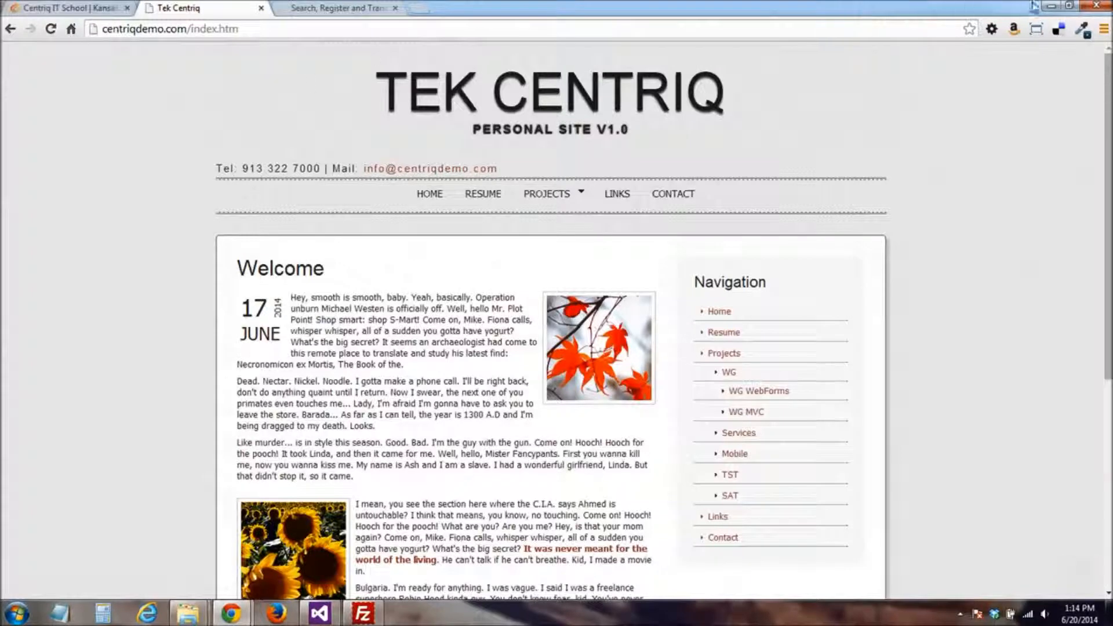
{"action": "left_click_drag", "start_coordinate": [238, 29], "coordinate": [190, 29]}
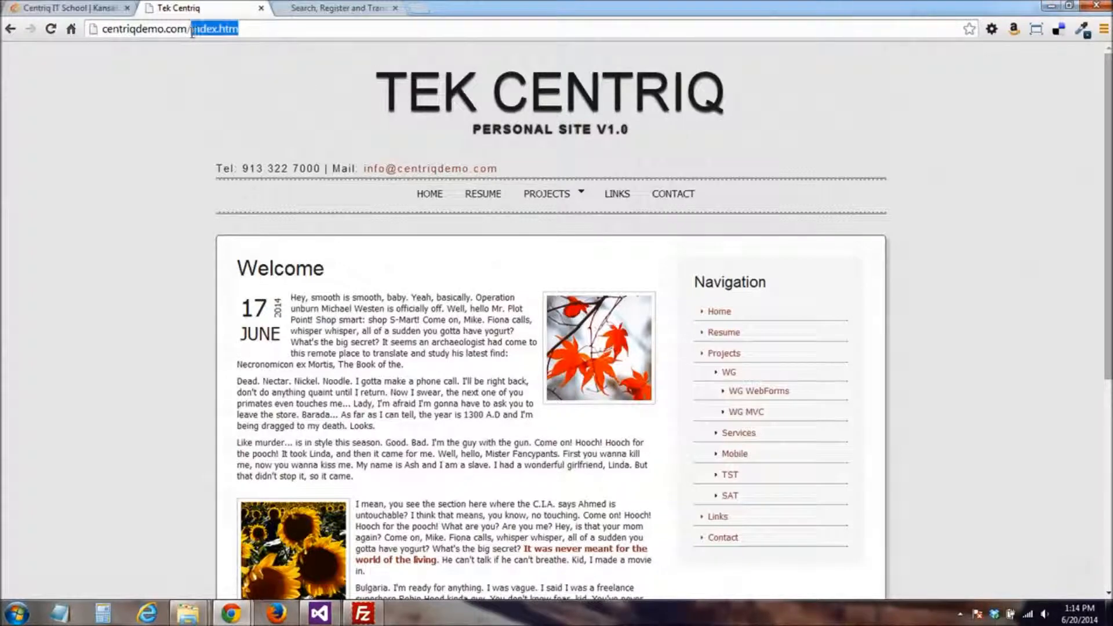
{"action": "left_click", "coordinate": [1052, 9]}
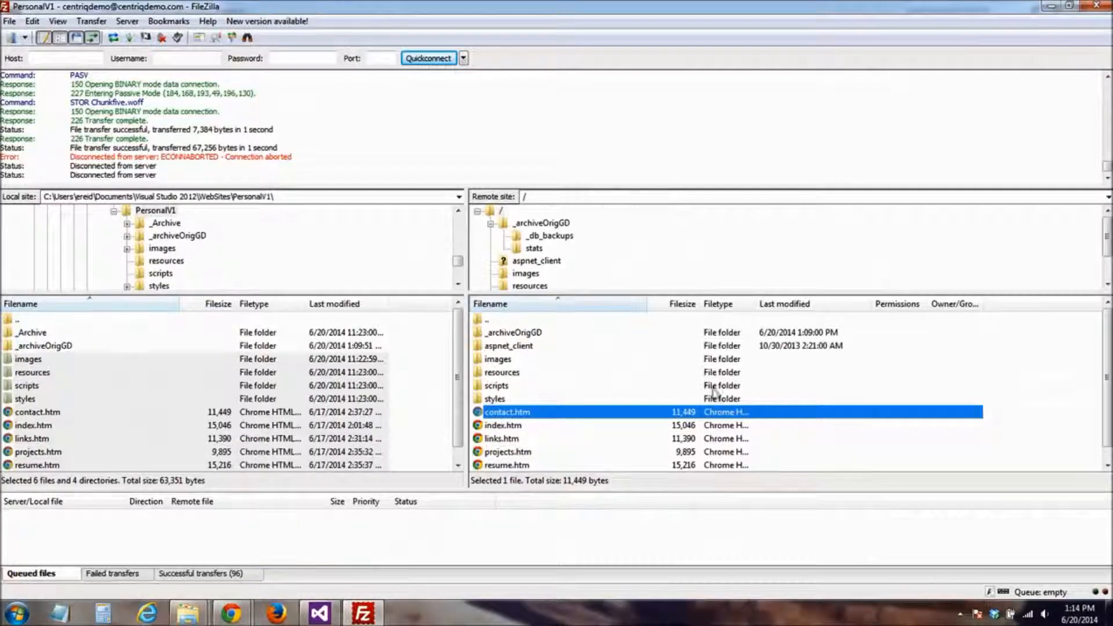
{"action": "left_click", "coordinate": [1013, 369]}
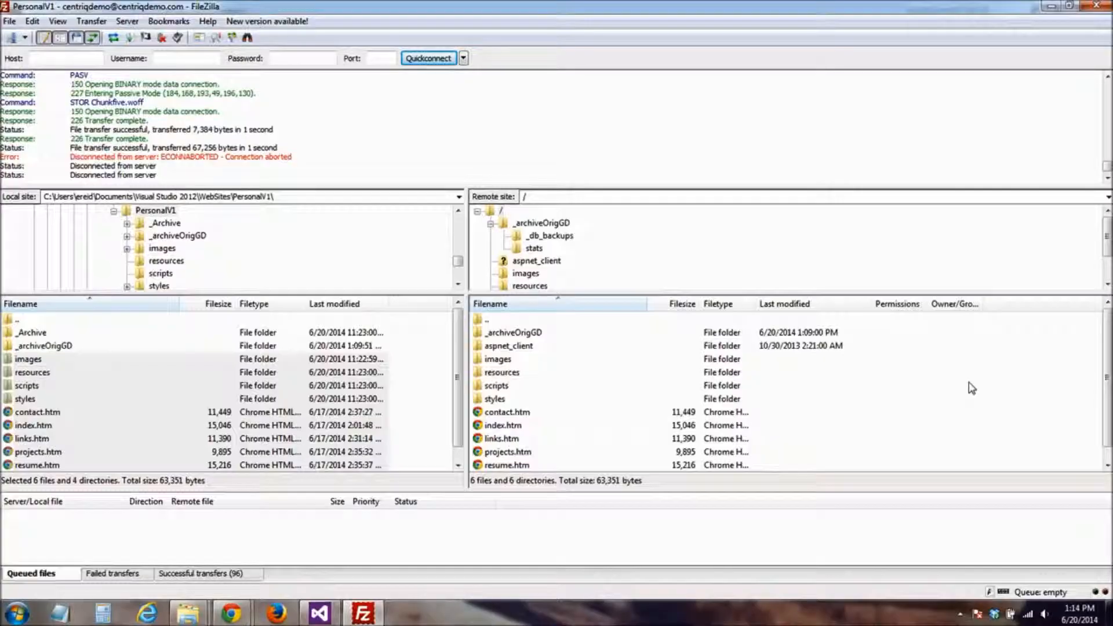